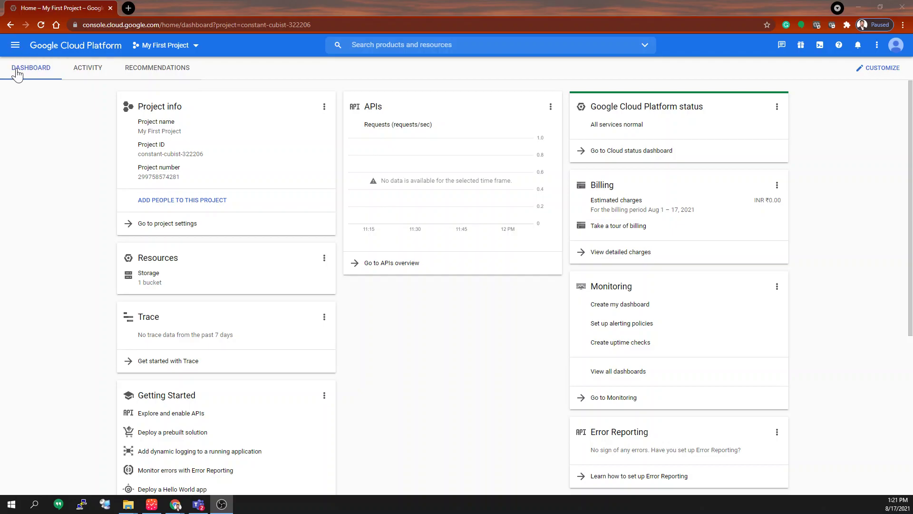
left_click(15, 46)
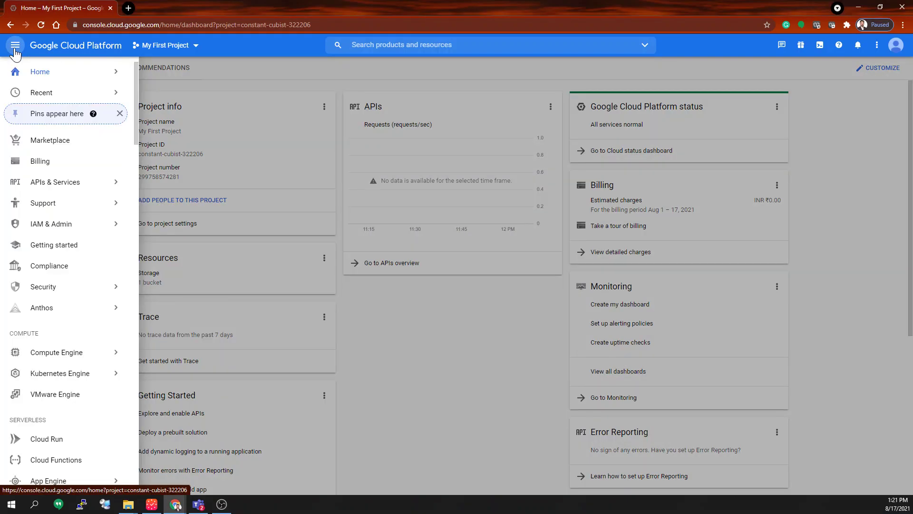
mouse_move(58, 359)
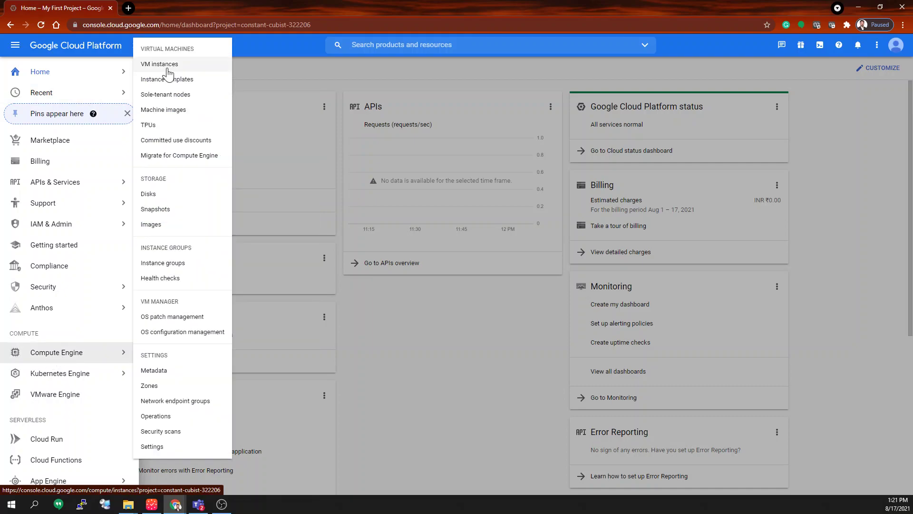
left_click(412, 344)
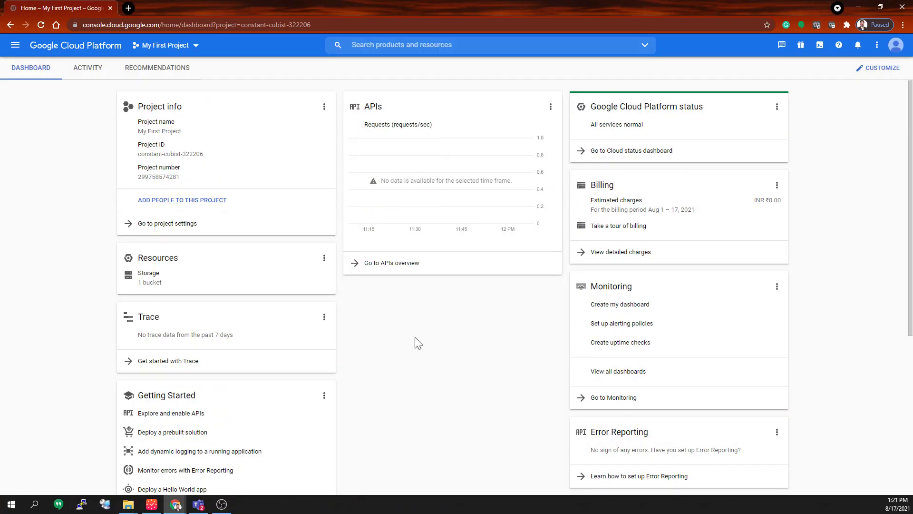
scroll(387, 381, "down", 5)
scroll(389, 381, "up", 4)
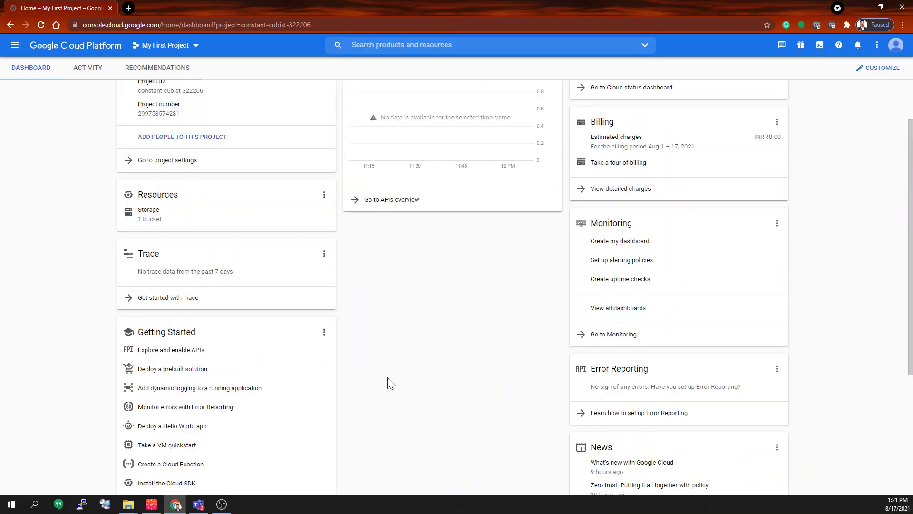
scroll(387, 383, "up", 1)
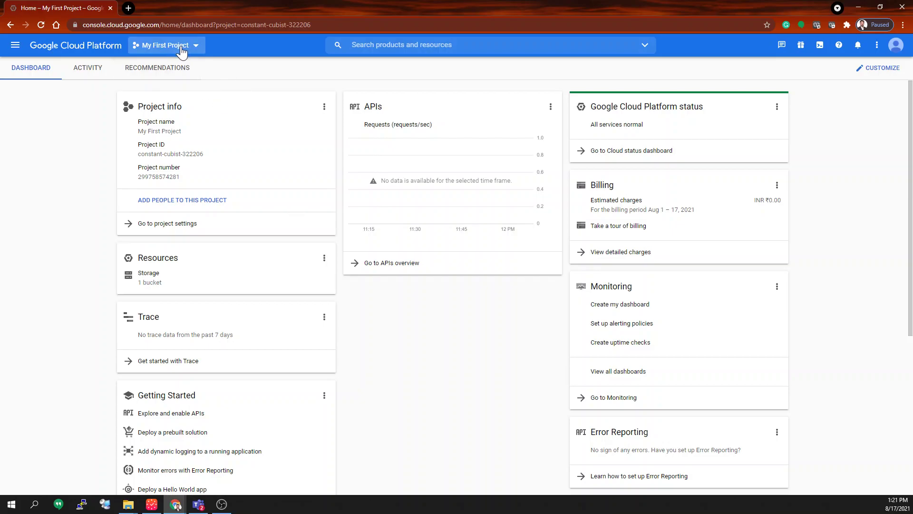
mouse_move(197, 31)
left_mouse_down()
mouse_move(165, 31)
mouse_move(94, 53)
mouse_move(200, 38)
left_mouse_up()
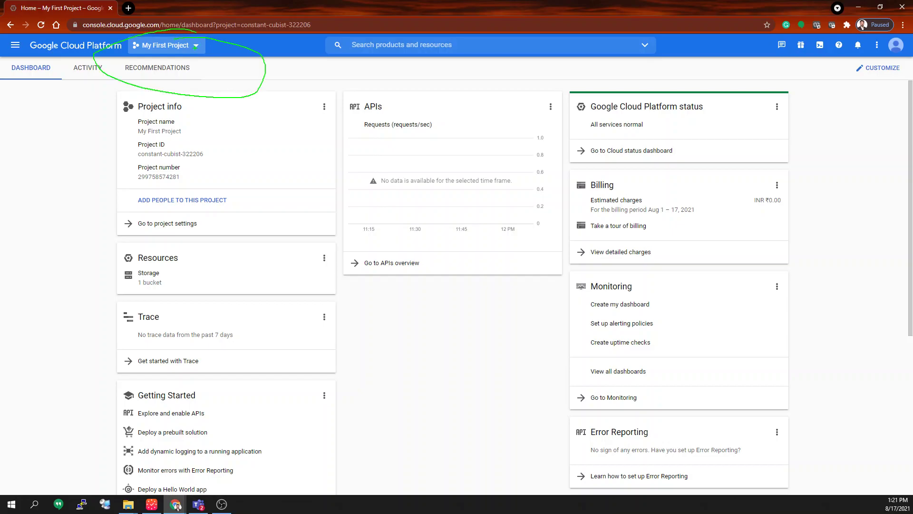
key("Escape")
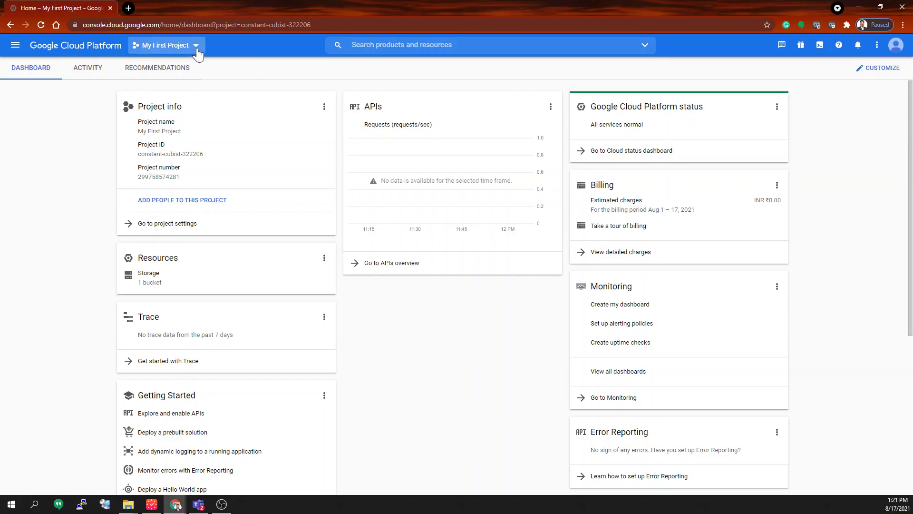
- Open the project selection dialog
left_click(196, 47)
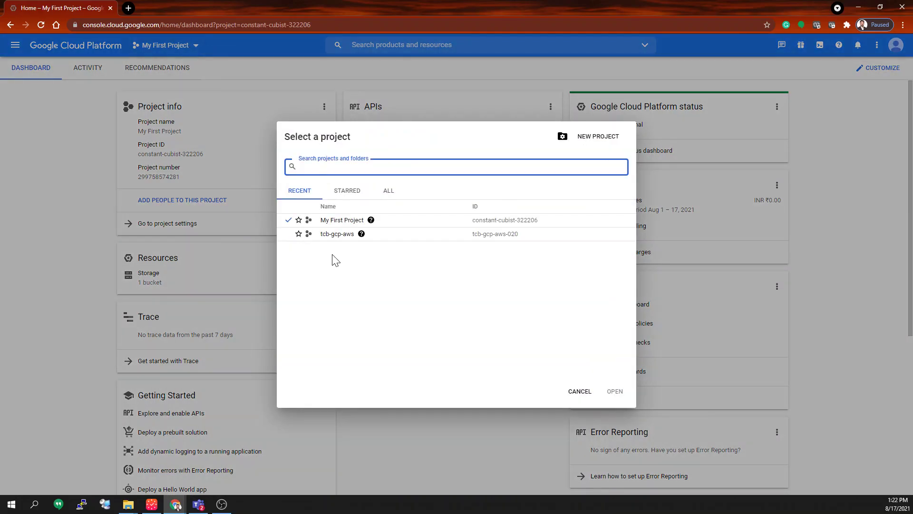
key("ctrl+2")
mouse_move(348, 284)
left_mouse_down()
mouse_move(352, 325)
mouse_move(361, 288)
mouse_move(350, 295)
left_mouse_up()
type("tr")
left_click(460, 301)
key("t")
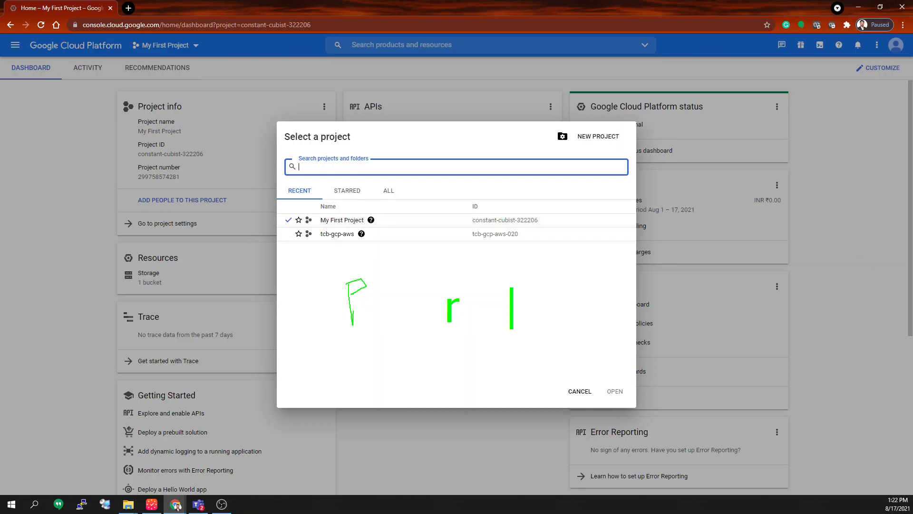
type("Tesr")
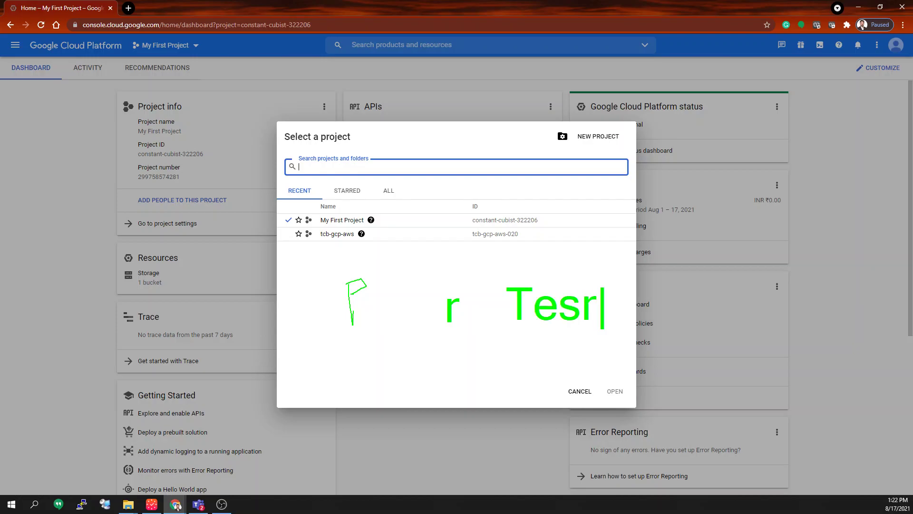
key("BackSpace")
type("ti")
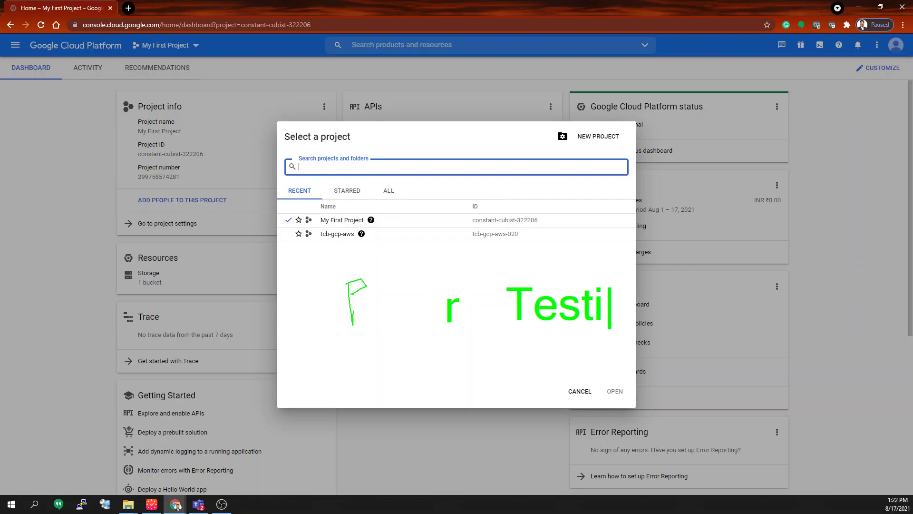
type("g")
key("Return")
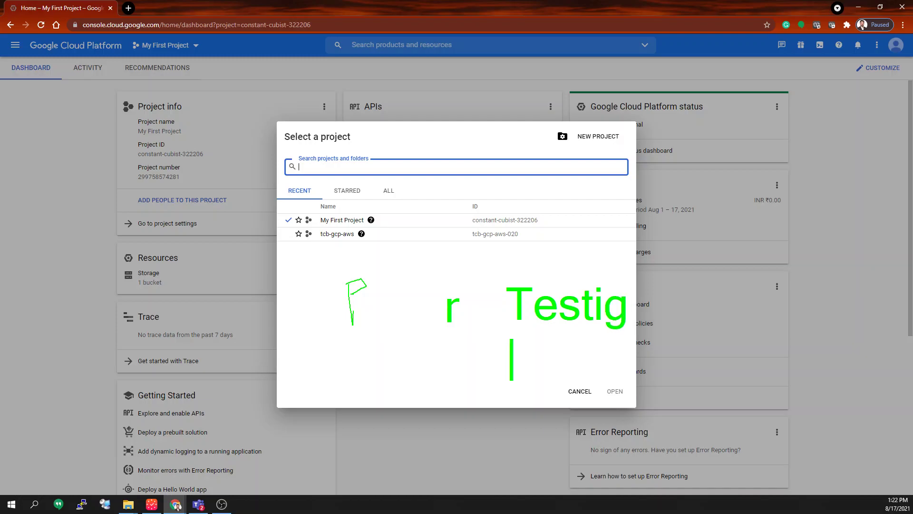
type("Prod")
key("Return")
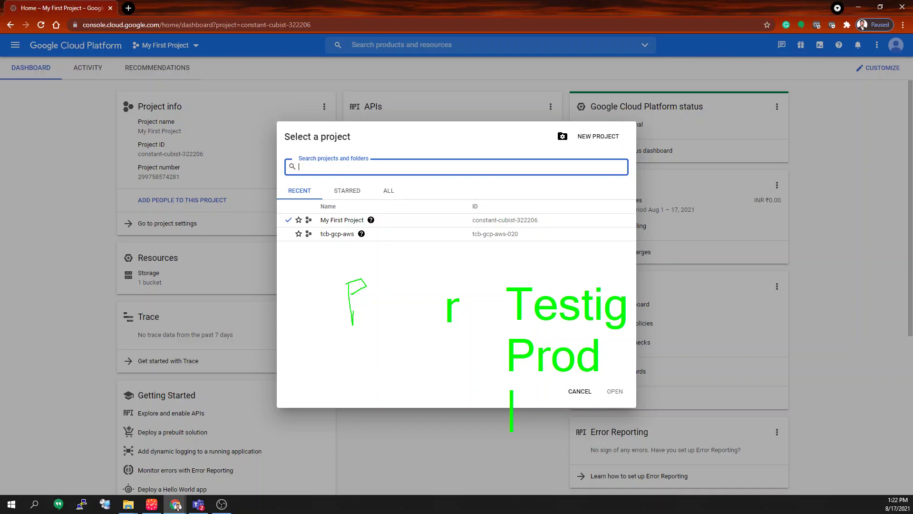
type("UAT")
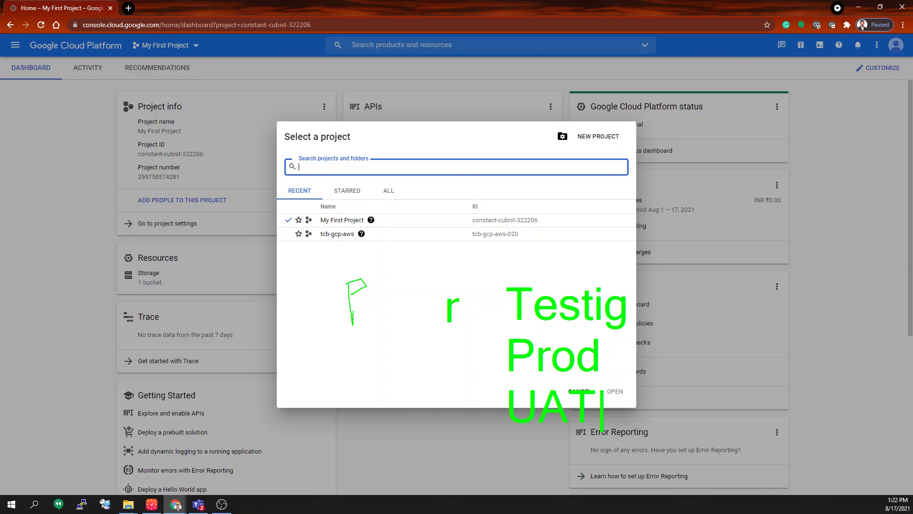
key("Escape")
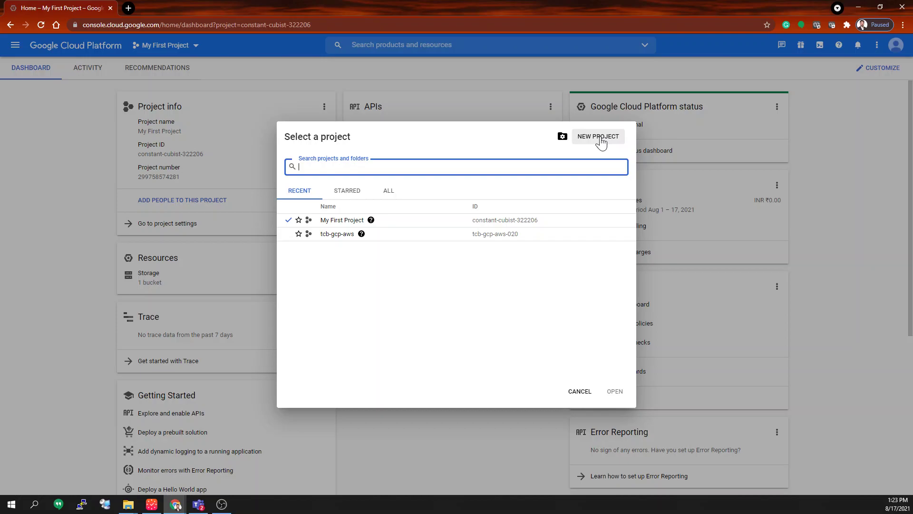
- Start a new project and name it "Testing Project"
left_click(588, 146)
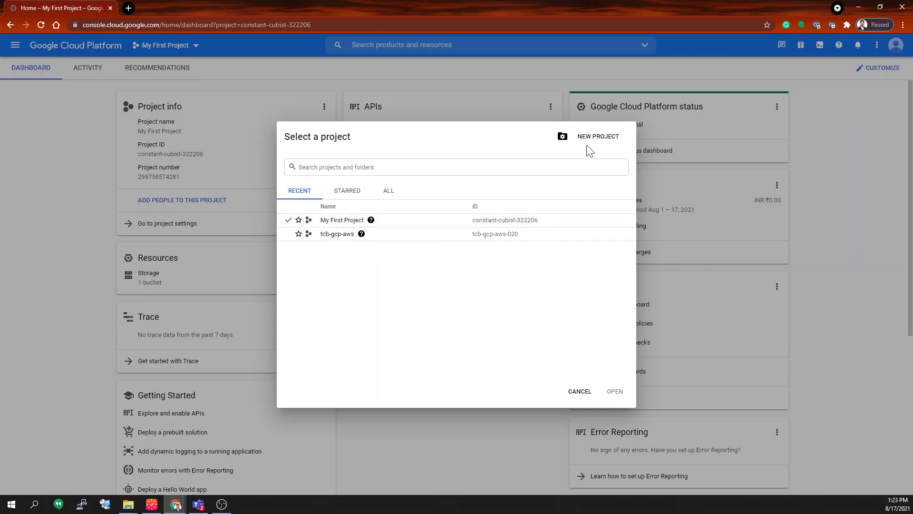
left_click(595, 141)
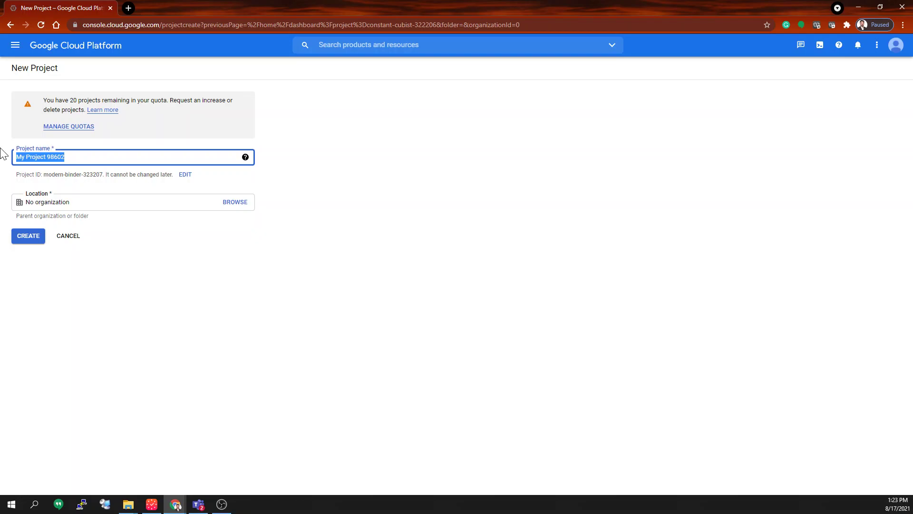
type("Testin")
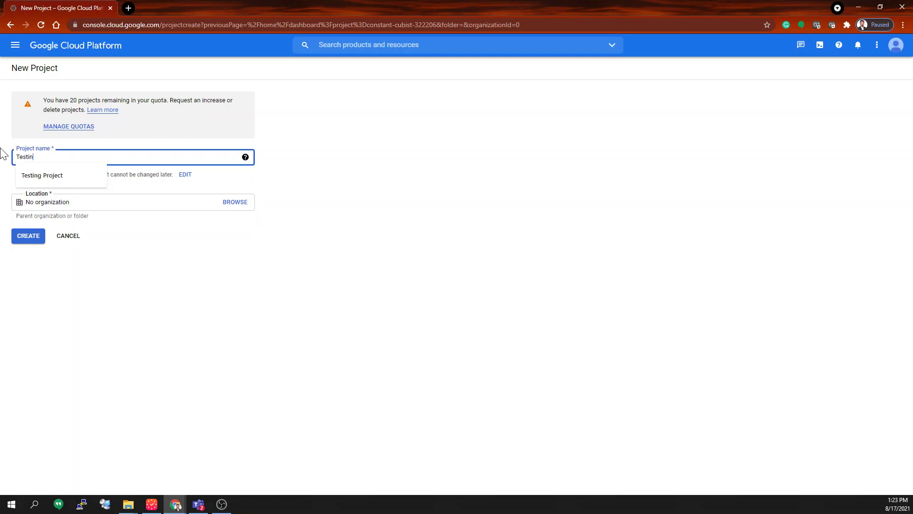
left_click(62, 176)
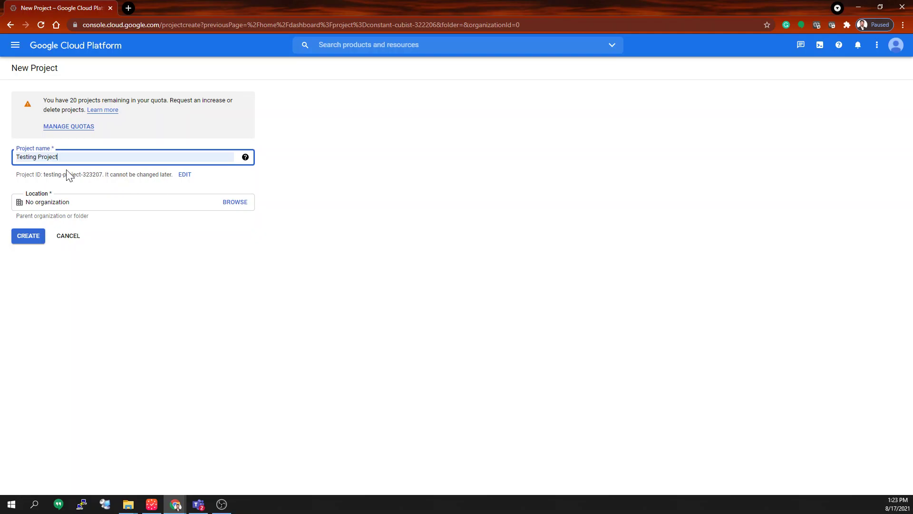
- Change the new project's ID to testing-project-0019
left_click(185, 174)
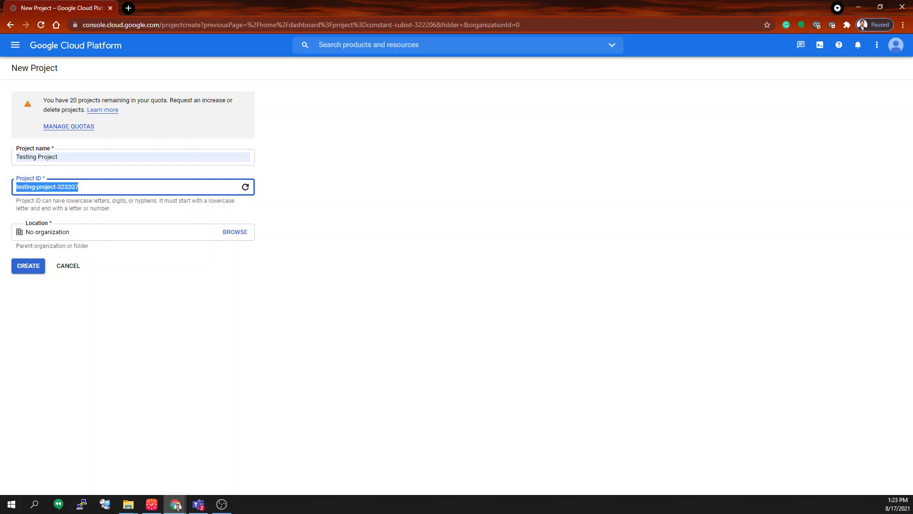
left_click(95, 187)
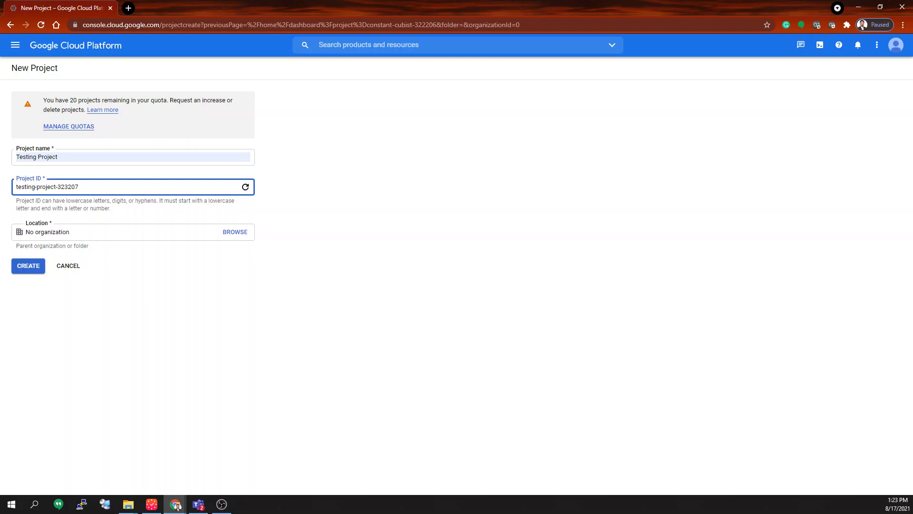
key("ctrl+shift+Left")
type("0011")
key("BackSpace")
key("BackSpace")
key("BackSpace")
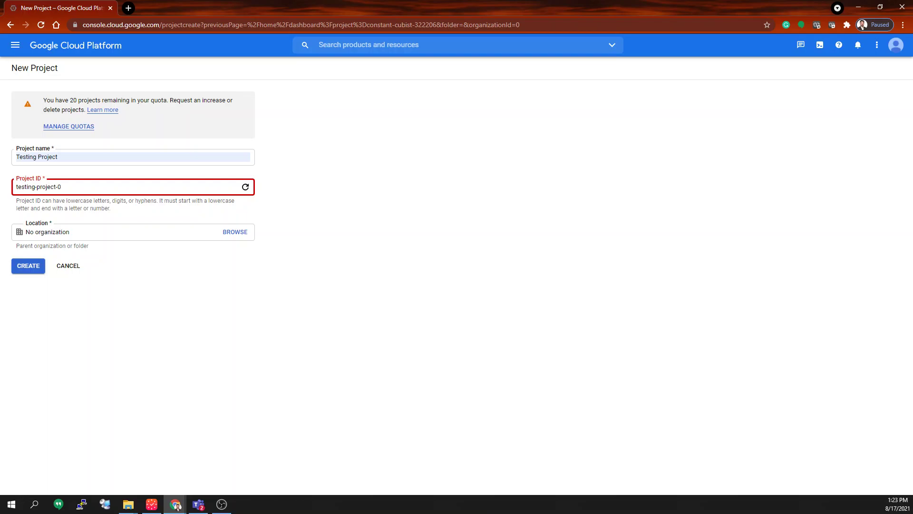
type("19")
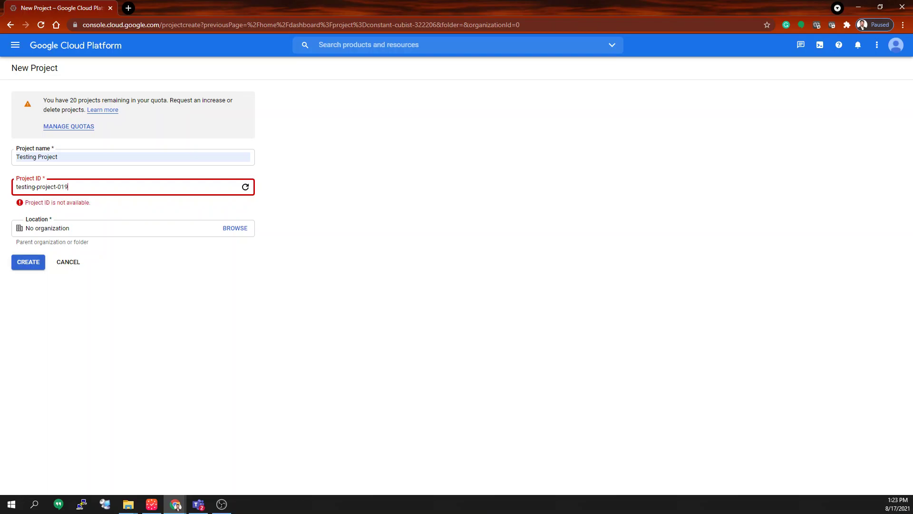
key("BackSpace")
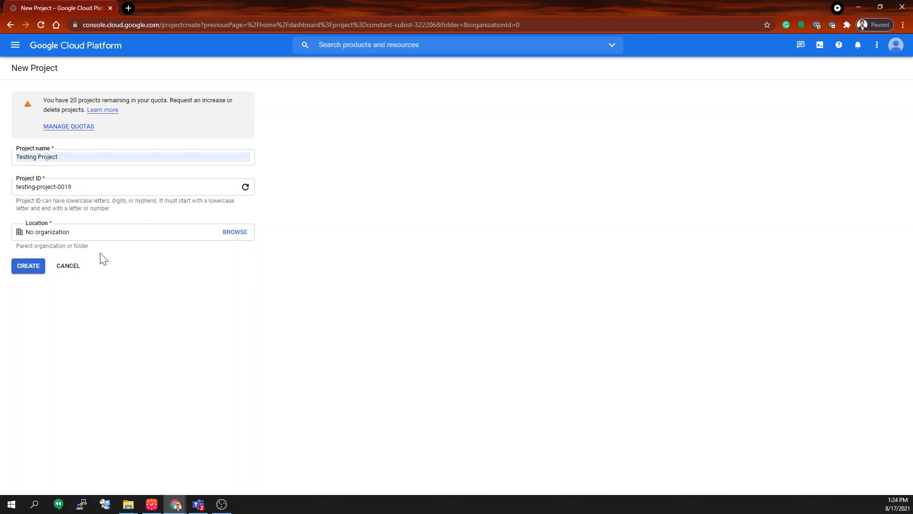
- Keep the location as No organization and create the project
key("Tab")
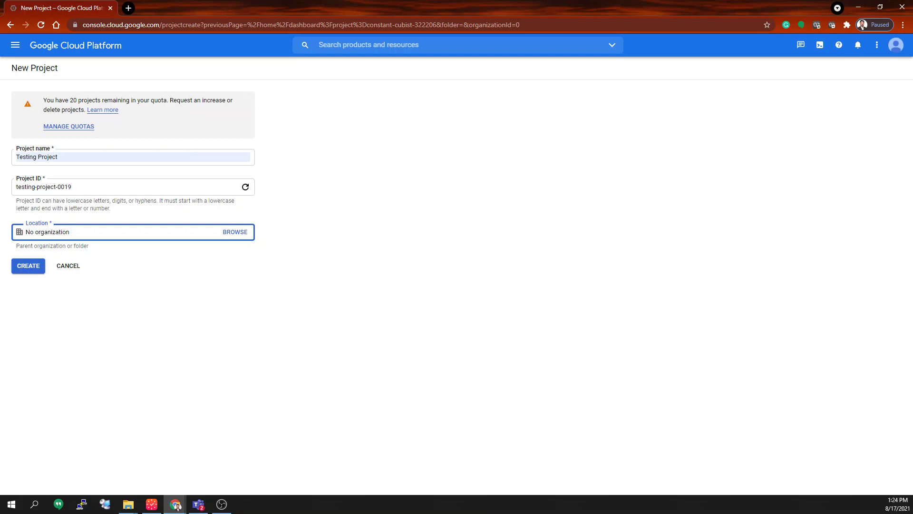
key("ctrl+a")
left_click(141, 278)
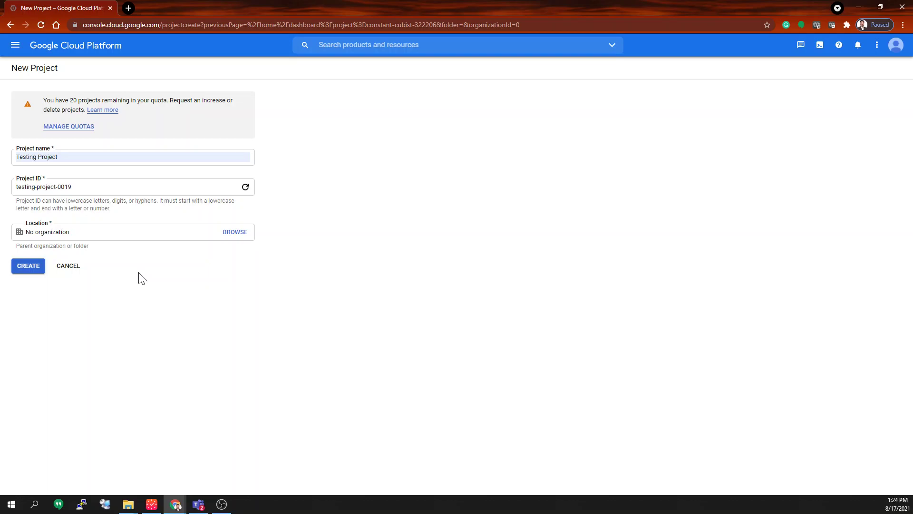
key("Tab")
left_click(91, 249)
left_click(29, 270)
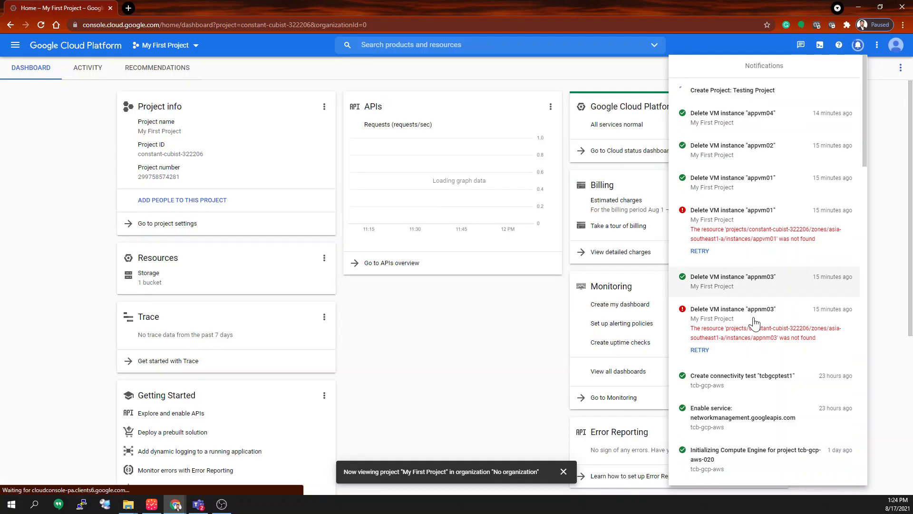
- Dismiss the notifications and switch the console from My First Project to Testing Project
scroll(755, 324, "down", 4)
scroll(756, 324, "up", 4)
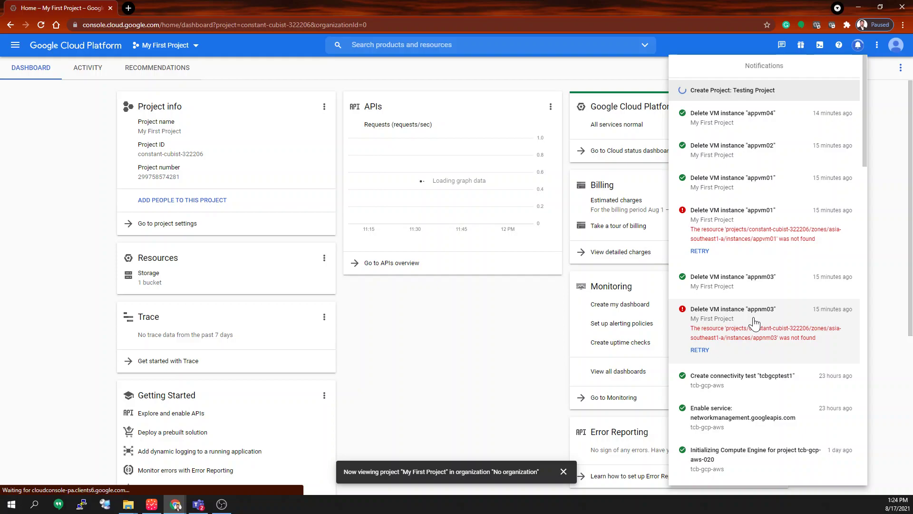
scroll(756, 324, "down", 10)
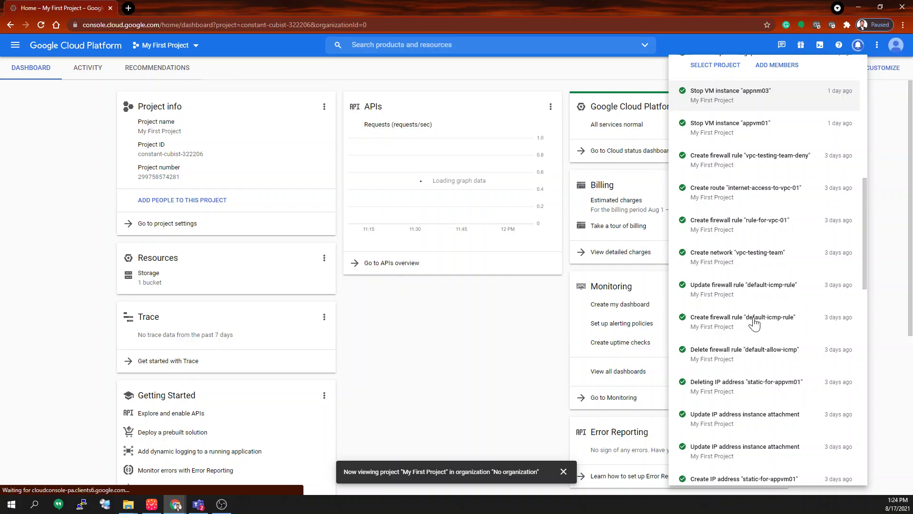
left_click(183, 81)
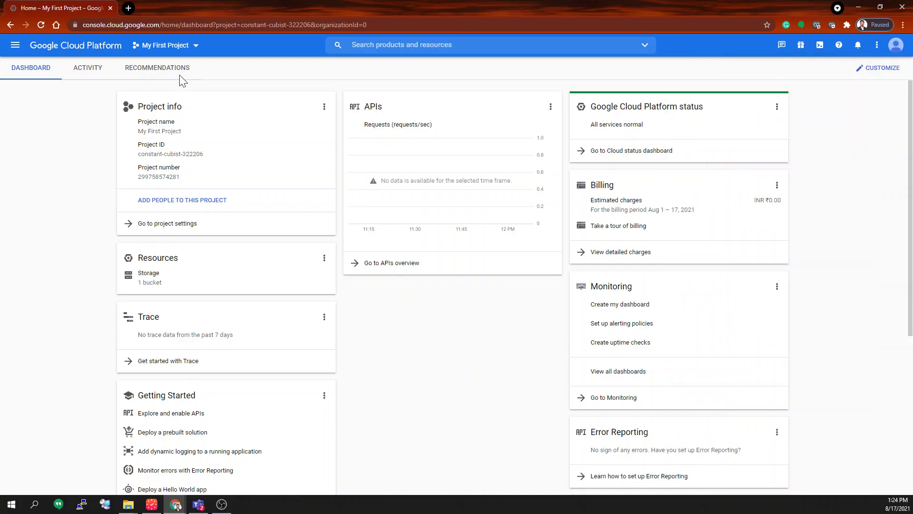
left_click(191, 46)
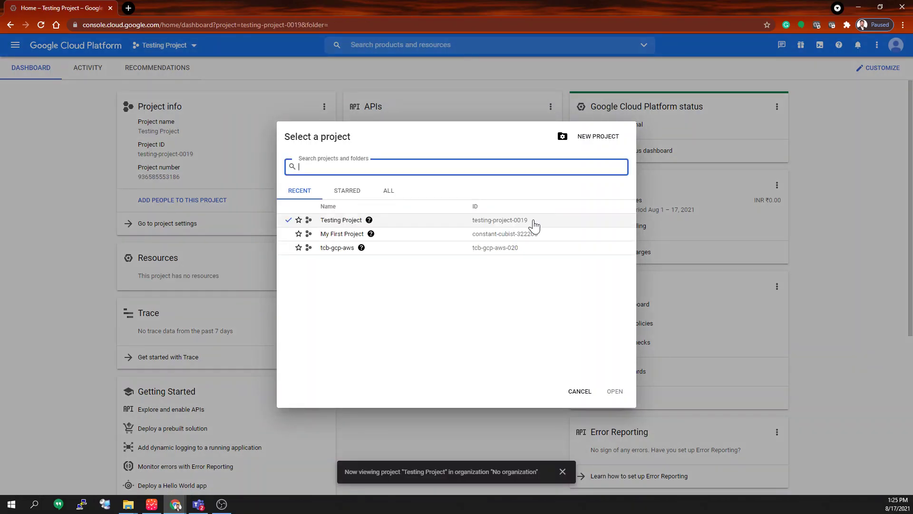
left_click_drag(533, 220, 504, 221)
left_click(430, 304)
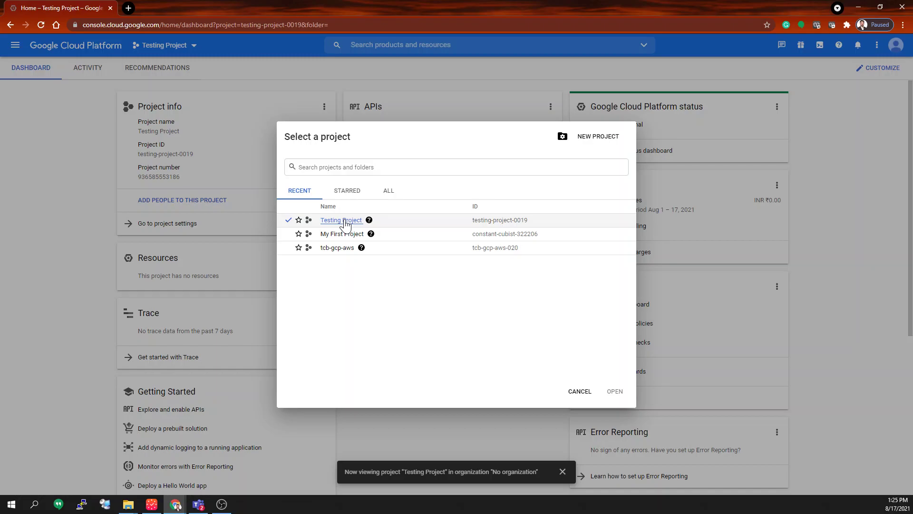
- Open the billing overview for Testing Project and examine the health checks and free trial credit
left_click(39, 161)
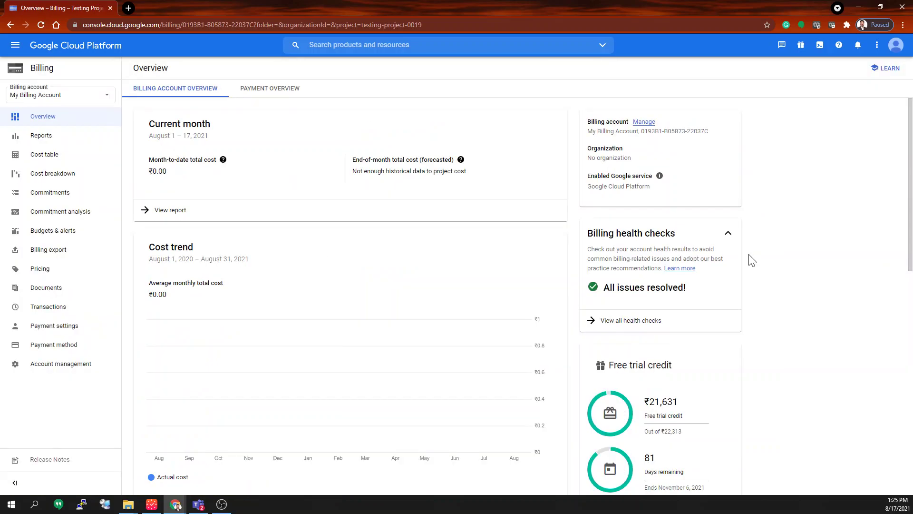
scroll(570, 370, "down", 2)
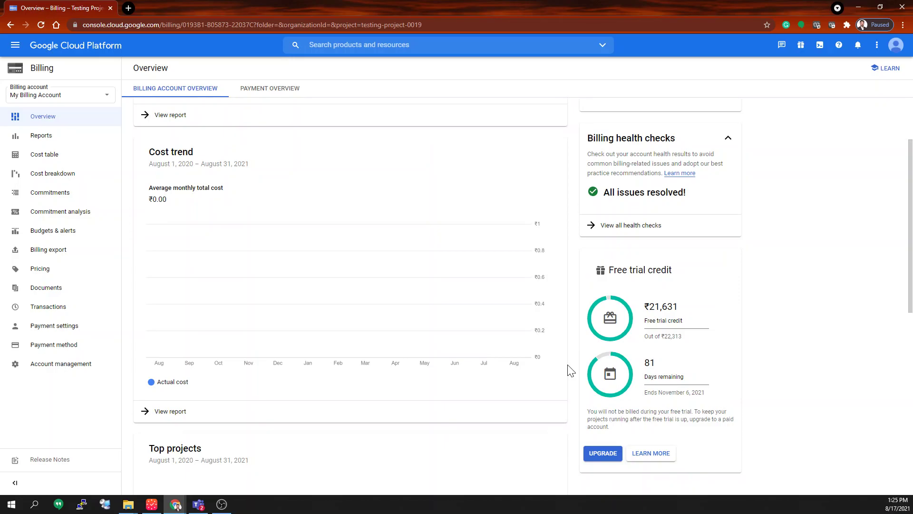
scroll(359, 238, "up", 2)
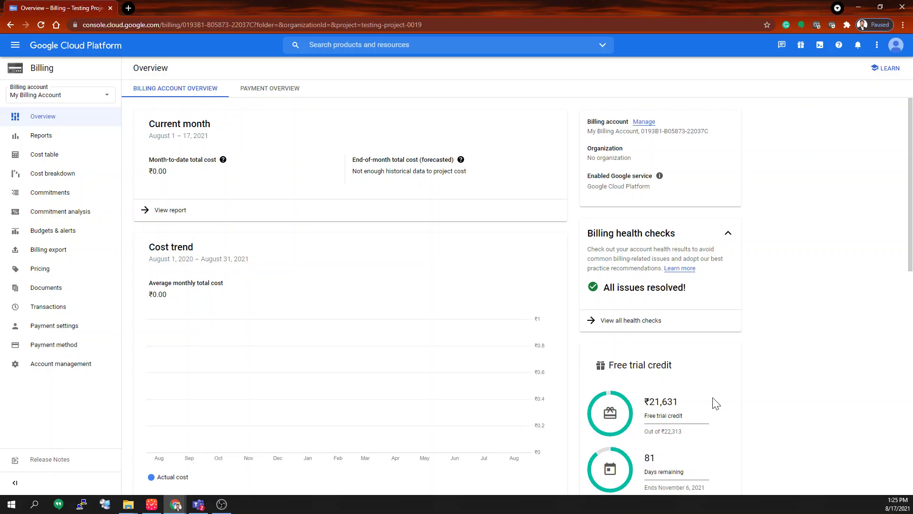
- Set the 70% alert threshold of the My BootCamp Projects billing budget to 75% and save the budget
scroll(845, 309, "down", 4)
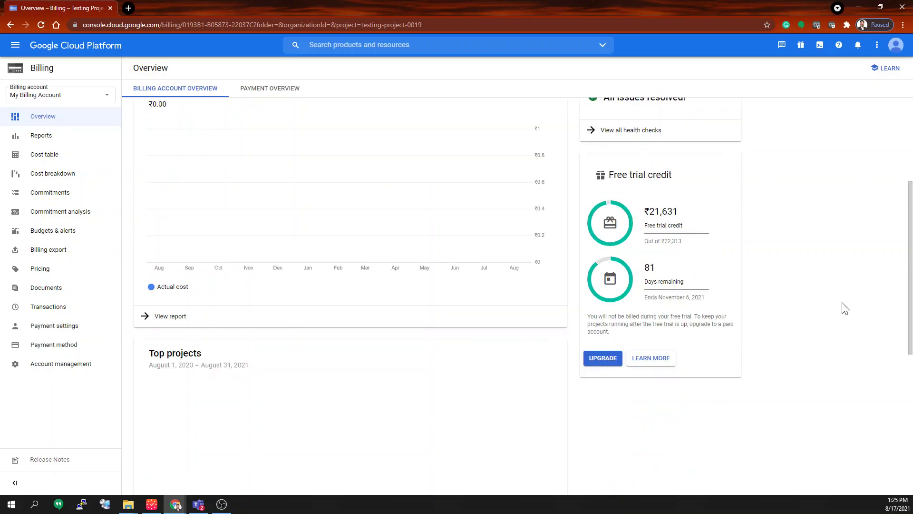
scroll(846, 309, "up", 4)
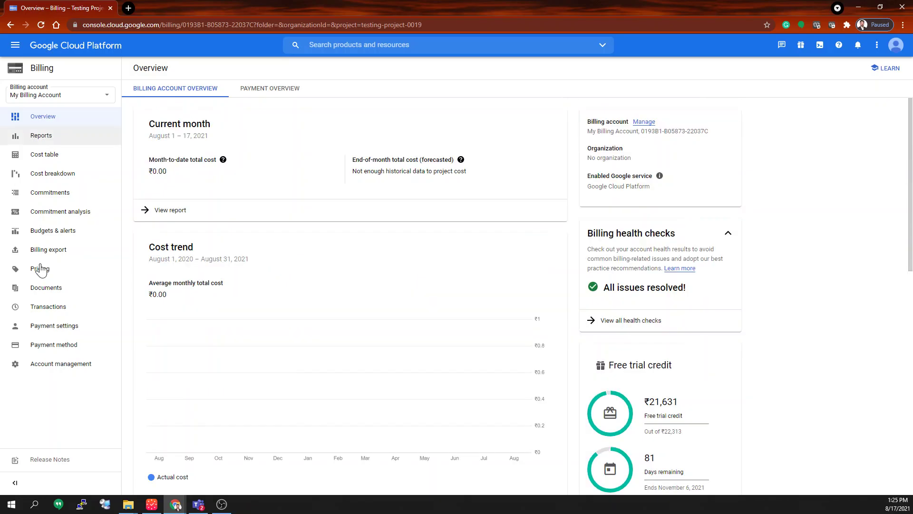
left_click(56, 235)
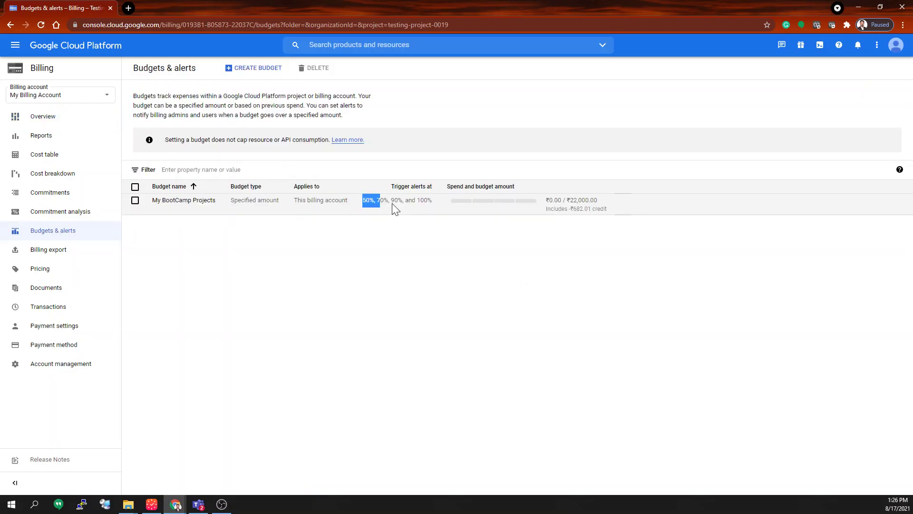
left_click(215, 230)
left_click(378, 202)
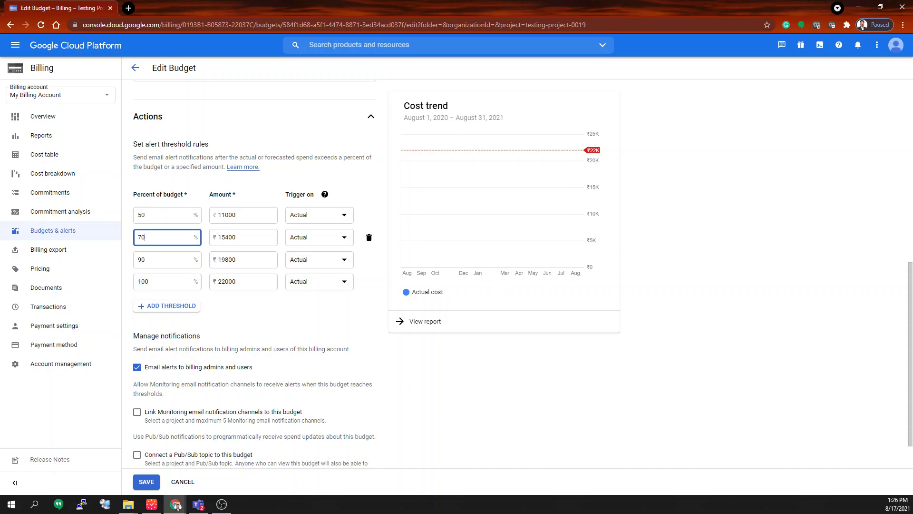
key("BackSpace")
key("Return")
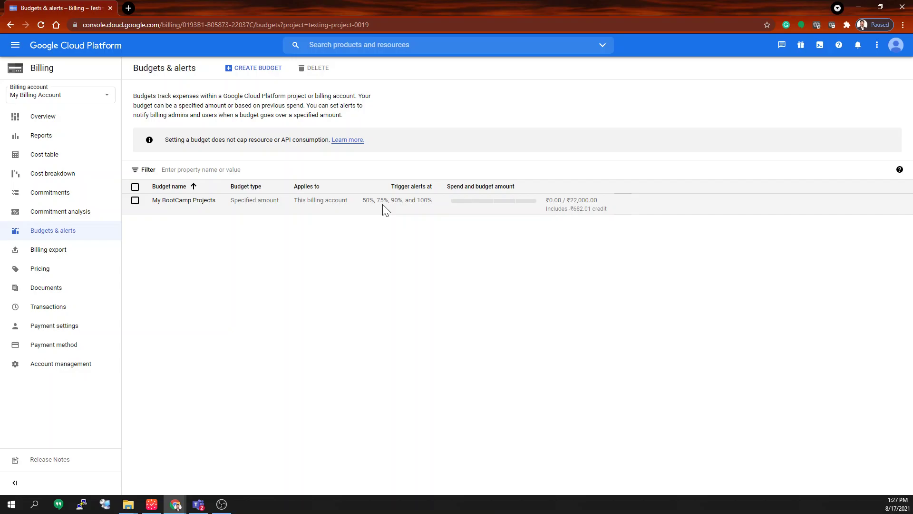
- Return to the console home dashboard and switch from Testing Project to My First Project
left_click(41, 26)
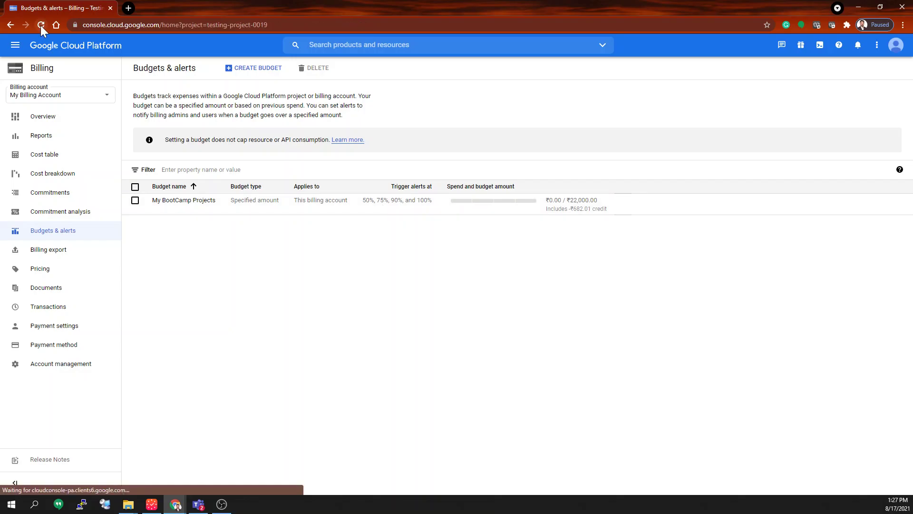
left_click(41, 24)
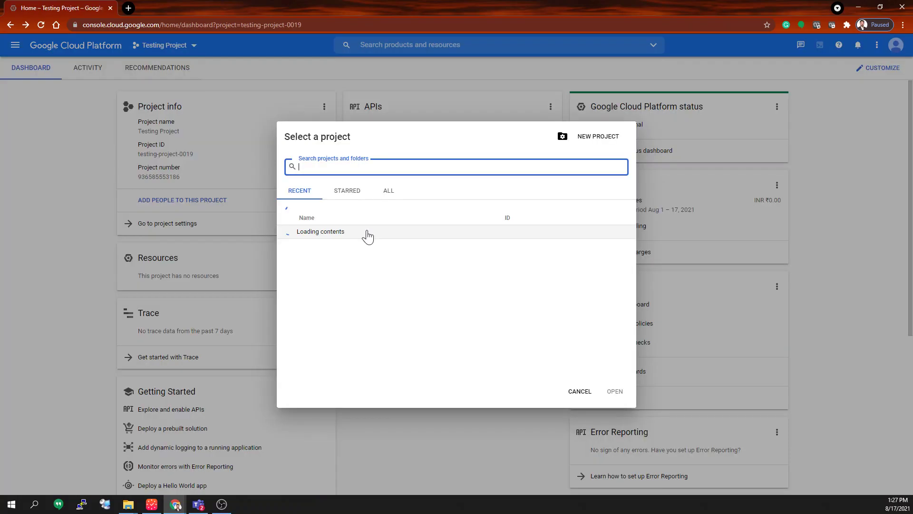
left_click(339, 234)
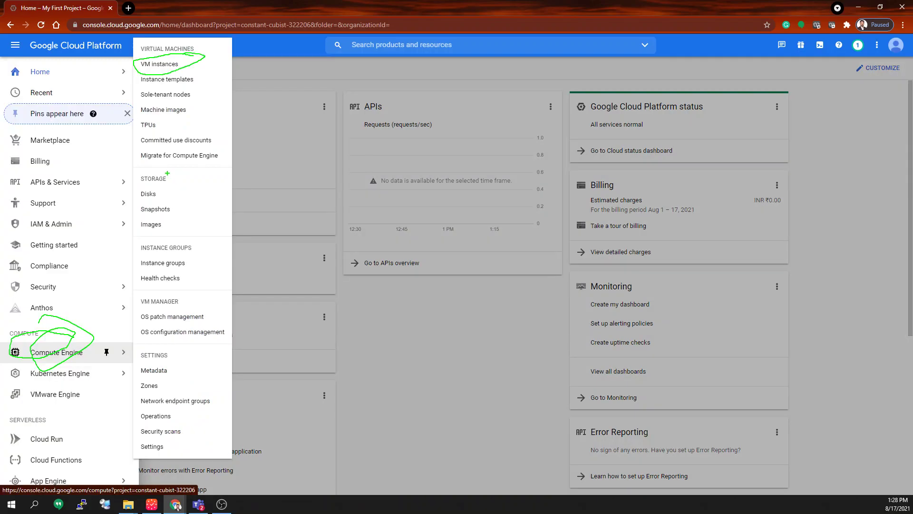
left_click_drag(167, 174, 165, 171)
left_click_drag(160, 245, 157, 235)
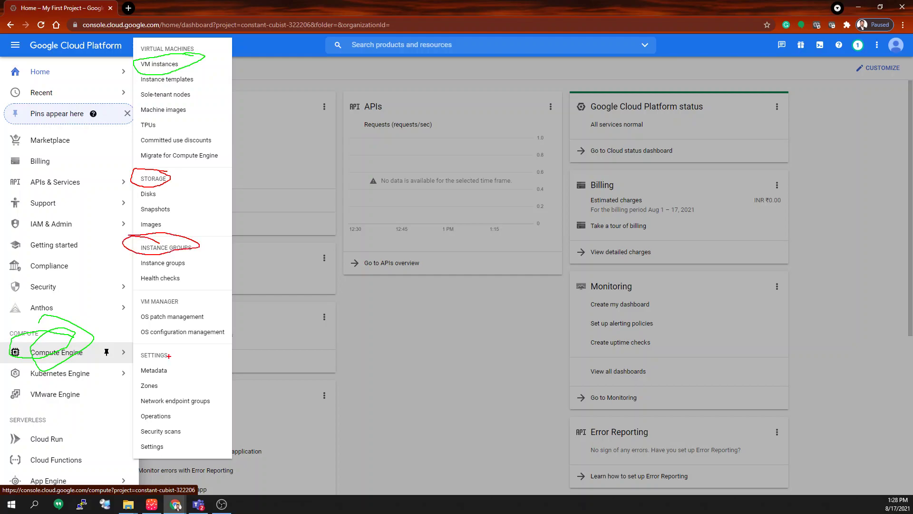
left_click_drag(169, 353, 166, 346)
key("Escape")
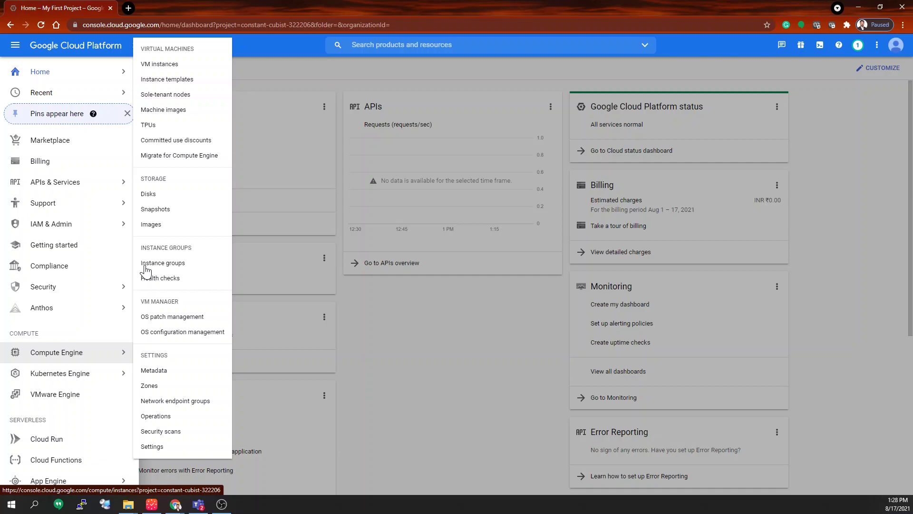
- Open the VM instances page of Compute Engine and start creating a new instance named testing-vm-01
left_click(171, 66)
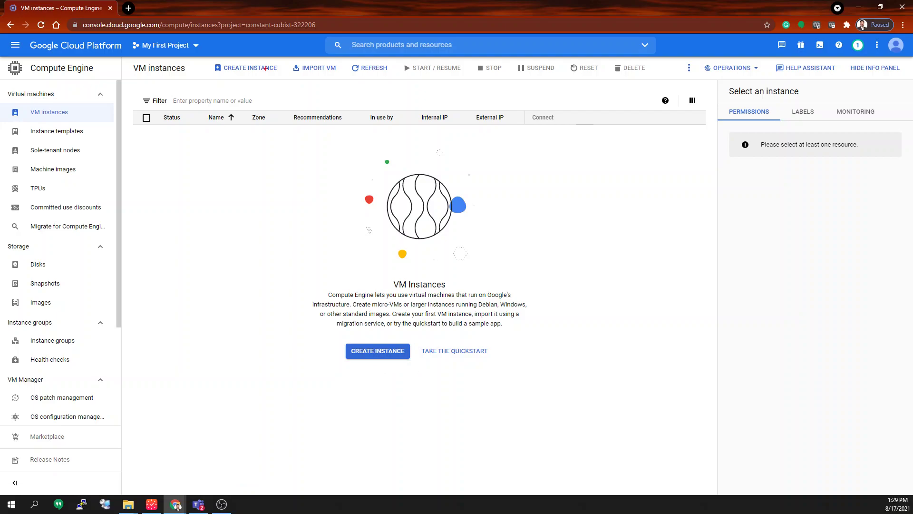
left_click_drag(266, 68, 268, 71)
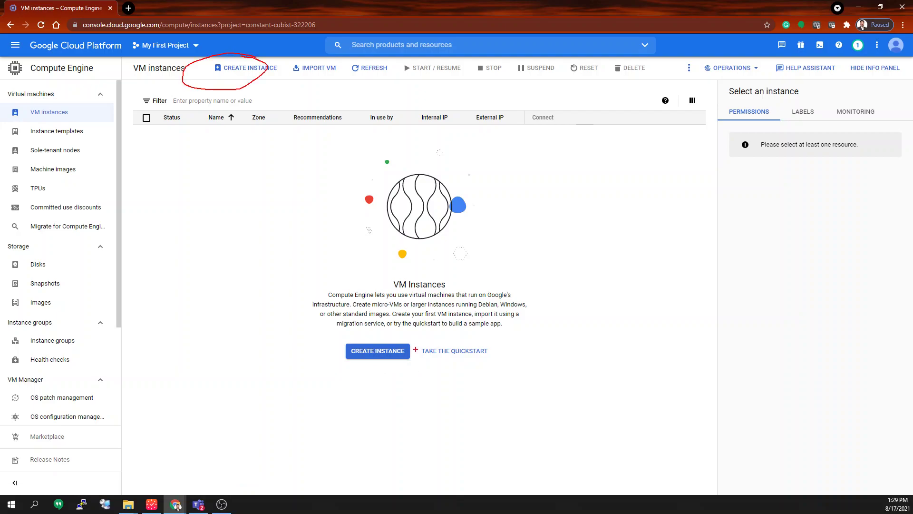
key("Escape")
left_click(379, 355)
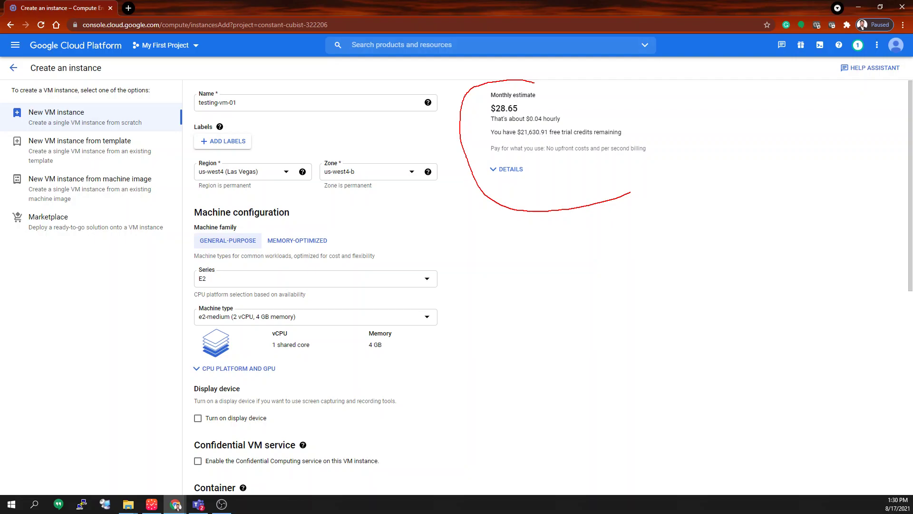
left_click_drag(213, 266, 217, 299)
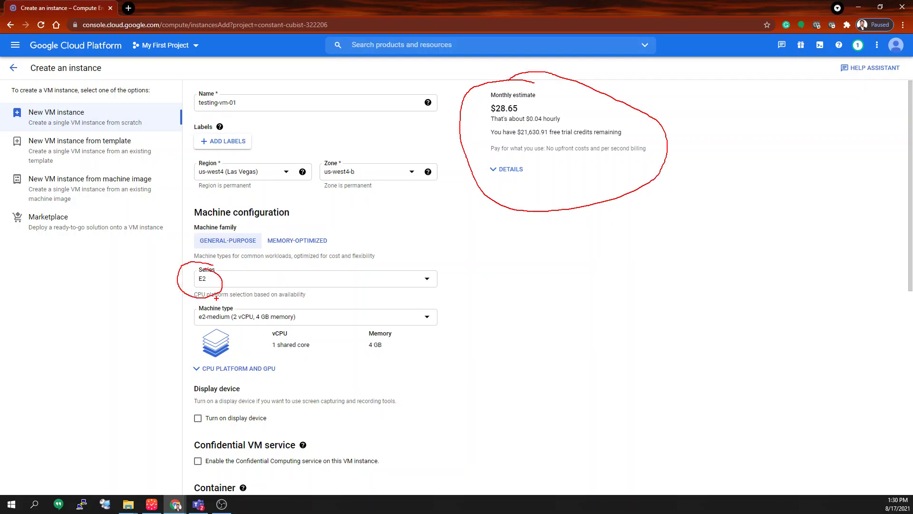
left_click_drag(216, 298, 217, 295)
mouse_move(223, 159)
left_mouse_down()
mouse_move(305, 190)
mouse_move(315, 168)
left_mouse_up()
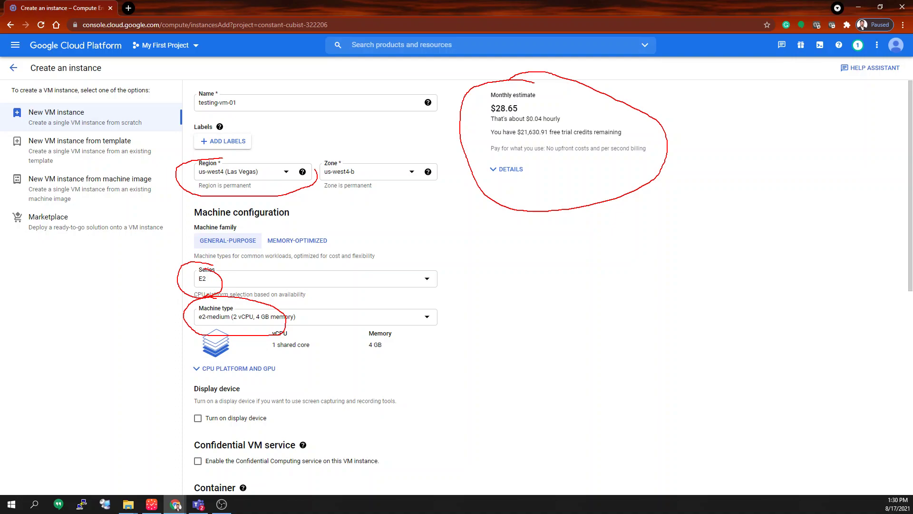
- Set the instance's region to asia-south1 (Mumbai) and its zone to asia-south1-c
left_click(290, 177)
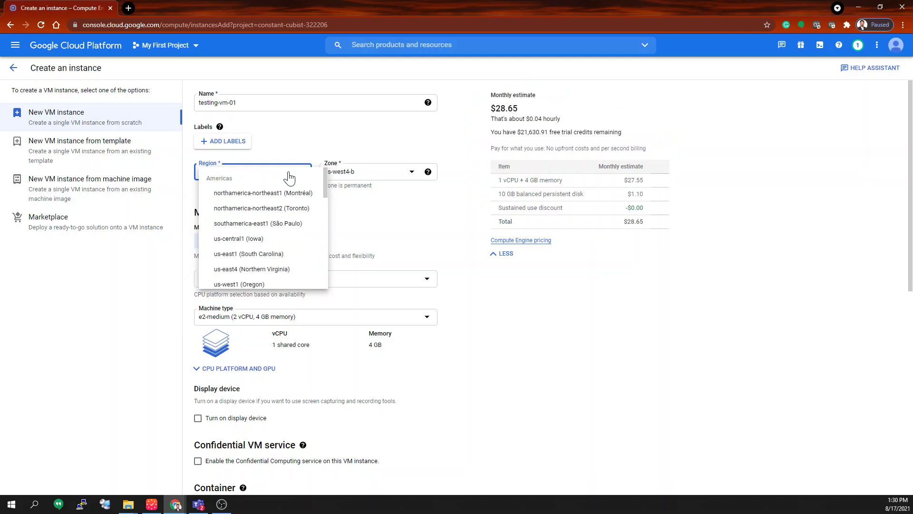
scroll(237, 233, "down", 2)
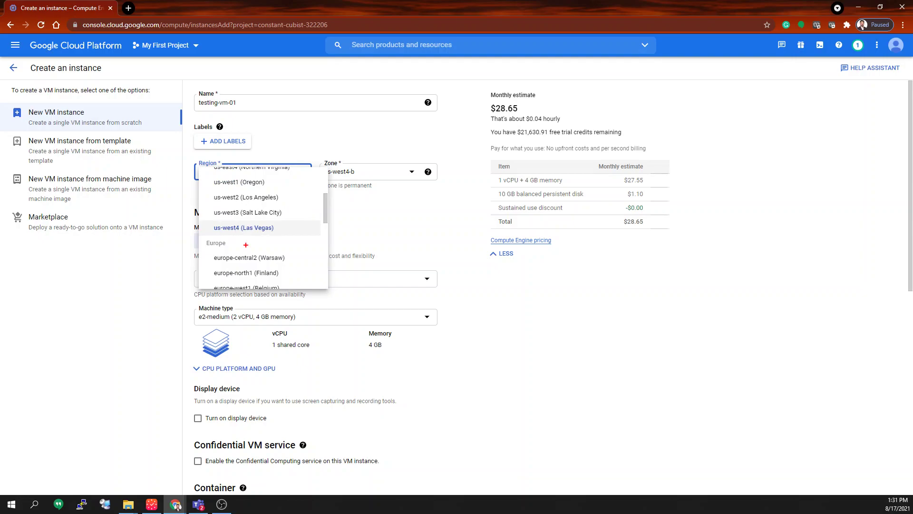
left_click_drag(246, 245, 225, 243)
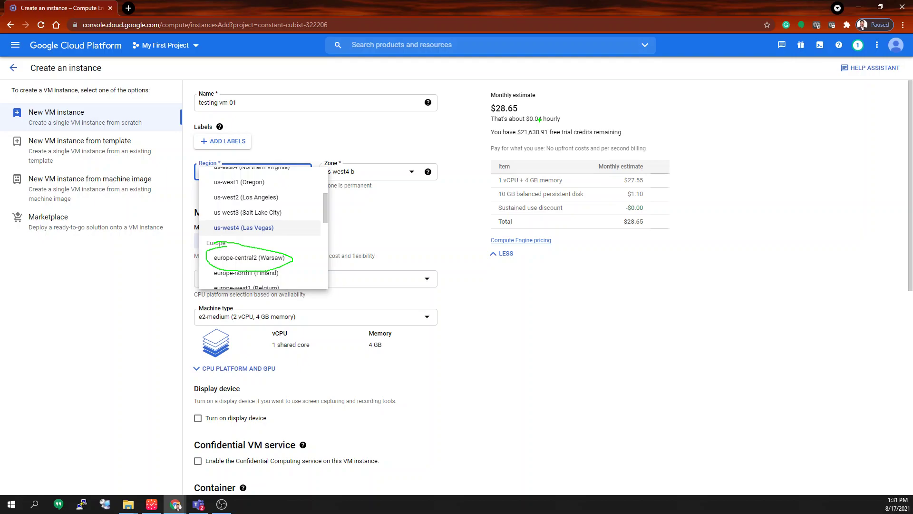
left_click(249, 258)
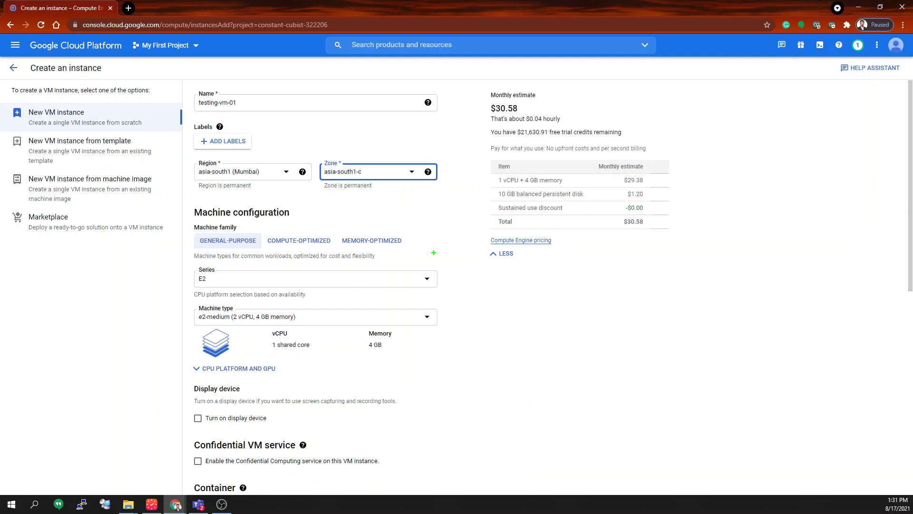
left_click_drag(216, 151, 224, 155)
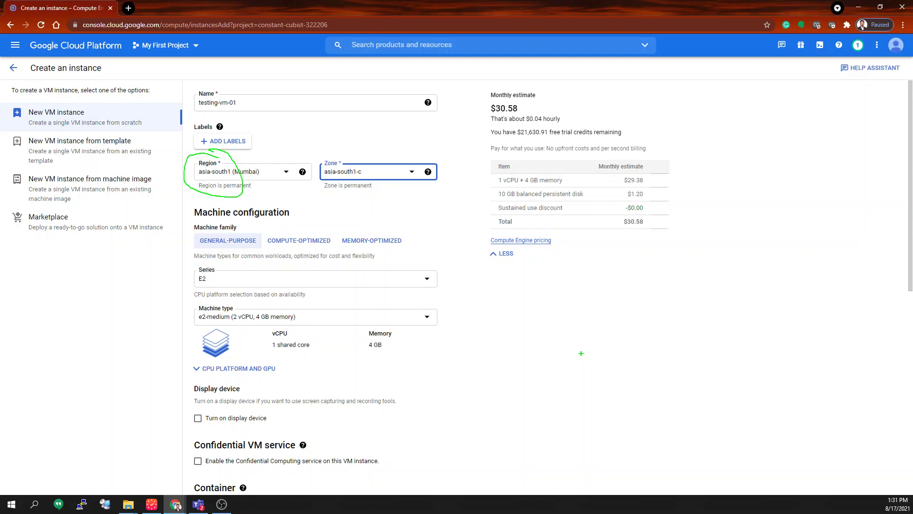
left_click_drag(564, 361, 565, 310)
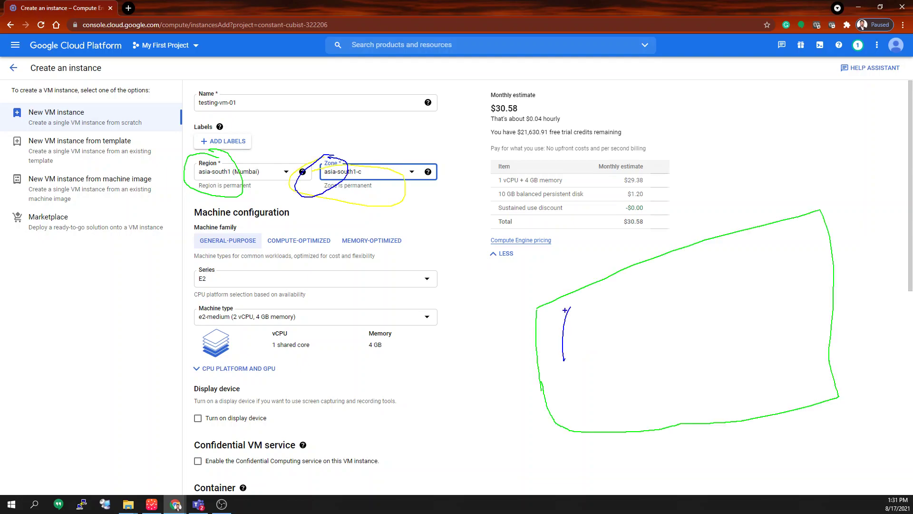
left_click_drag(566, 310, 563, 362)
mouse_move(762, 300)
left_mouse_down()
mouse_move(762, 245)
mouse_move(781, 307)
left_mouse_up()
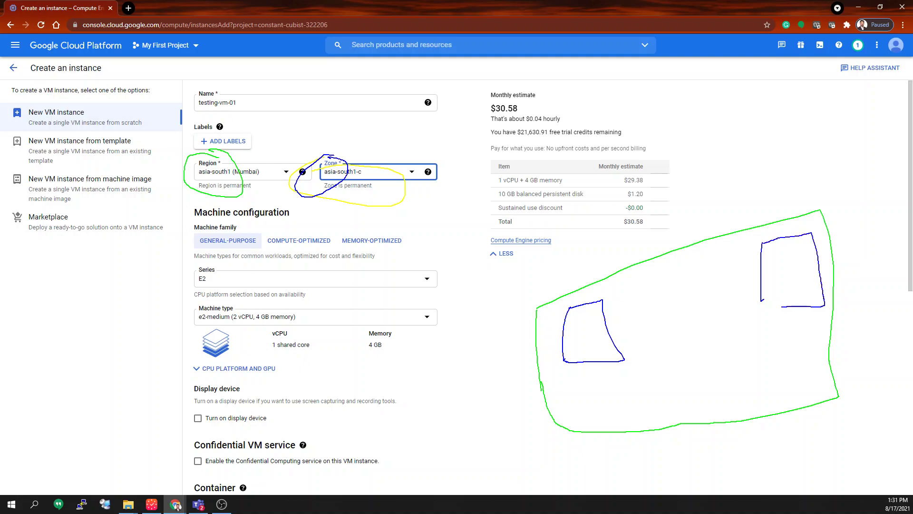
left_click_drag(782, 307, 761, 300)
left_click_drag(675, 343, 679, 400)
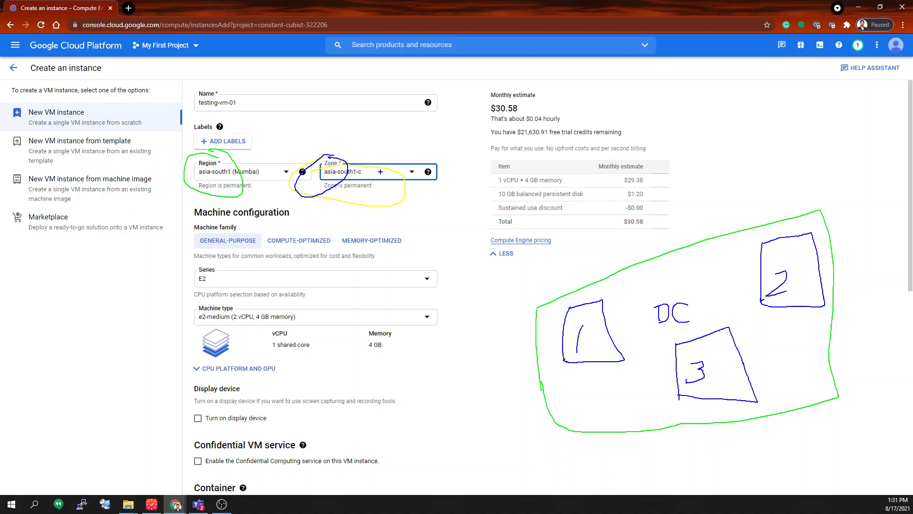
mouse_move(266, 178)
left_mouse_down()
mouse_move(199, 176)
mouse_move(322, 170)
left_mouse_up()
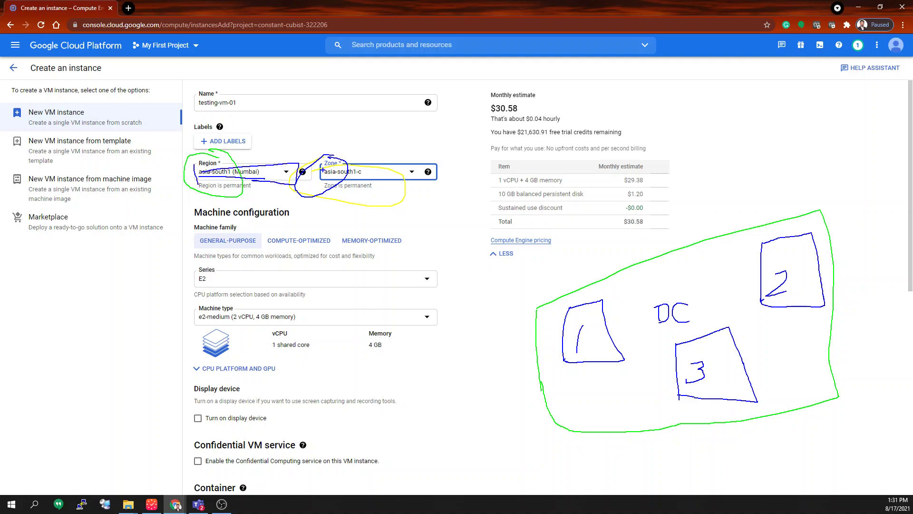
left_click_drag(323, 170, 321, 180)
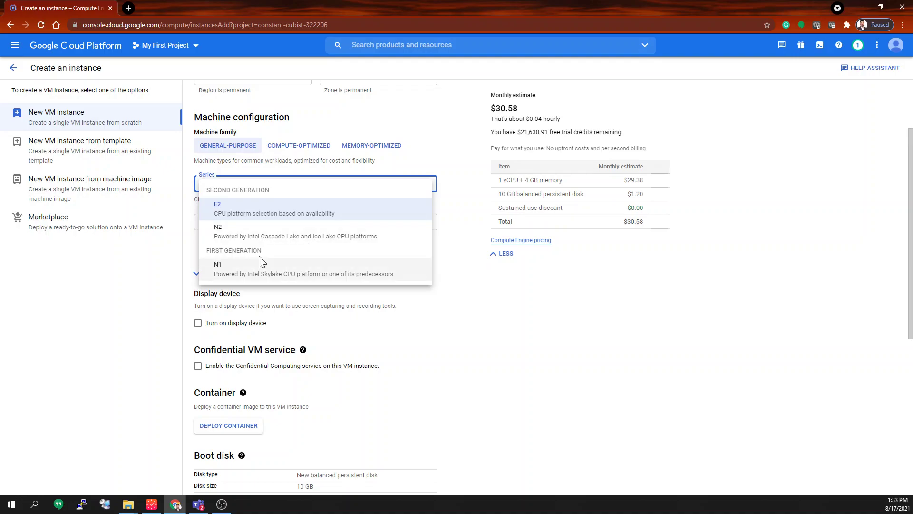
- Review the available series and machine types, keeping E2 and e2-medium
left_click(466, 289)
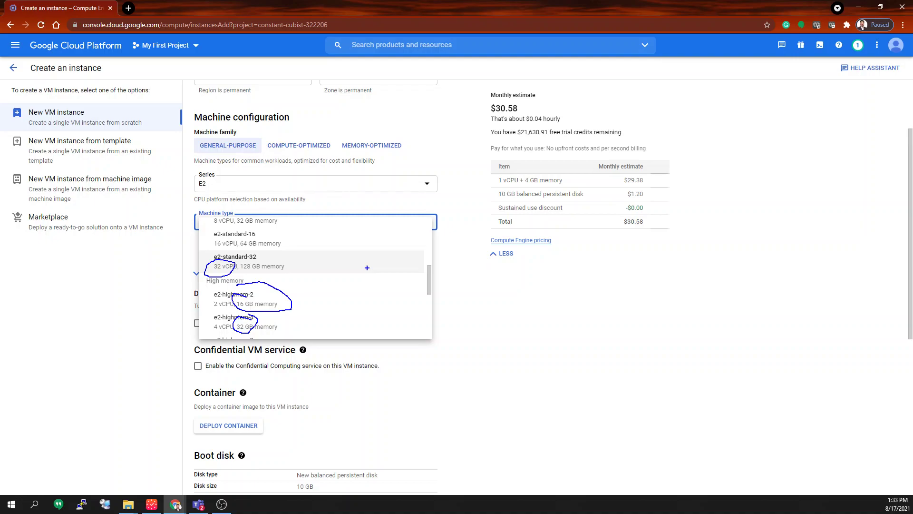
key("Escape")
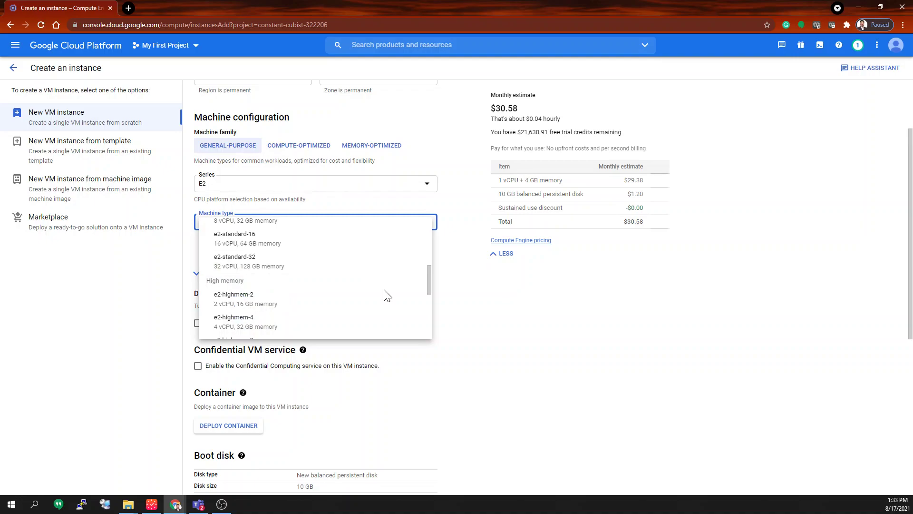
left_click(527, 326)
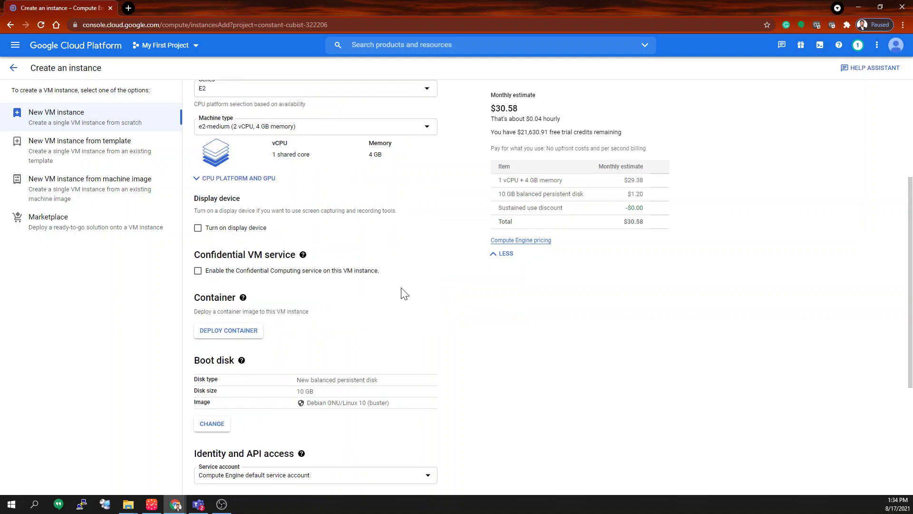
- Check the CPU platform and GPU options and the Confidential Computing service's requirements, leaving the service disabled
left_click(238, 178)
mouse_move(204, 258)
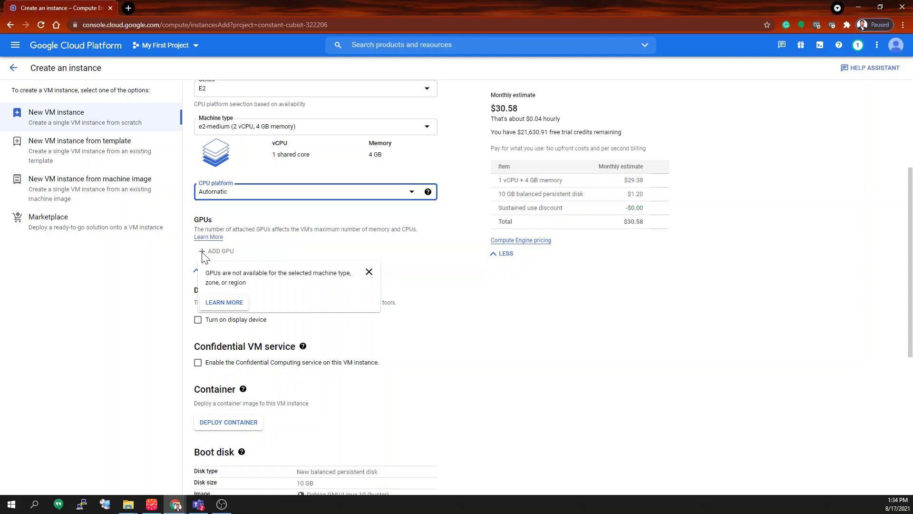
scroll(203, 257, "down", 4)
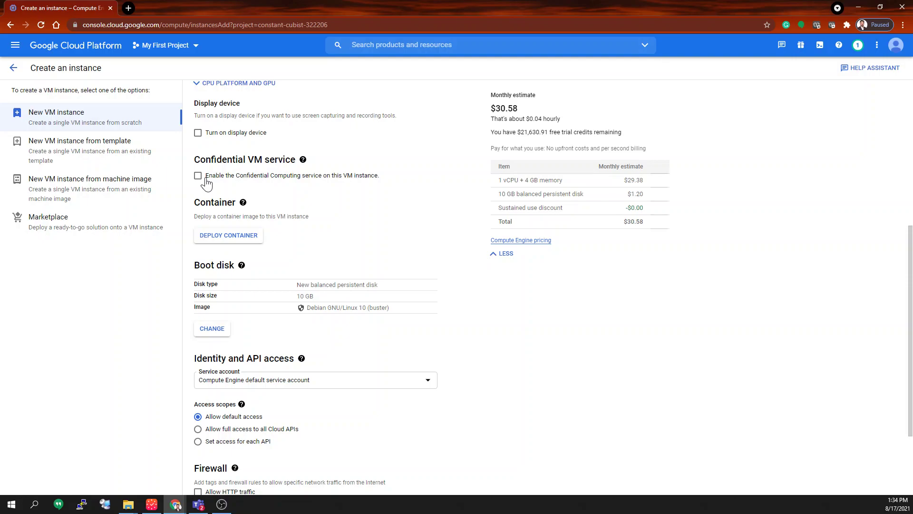
left_click(198, 175)
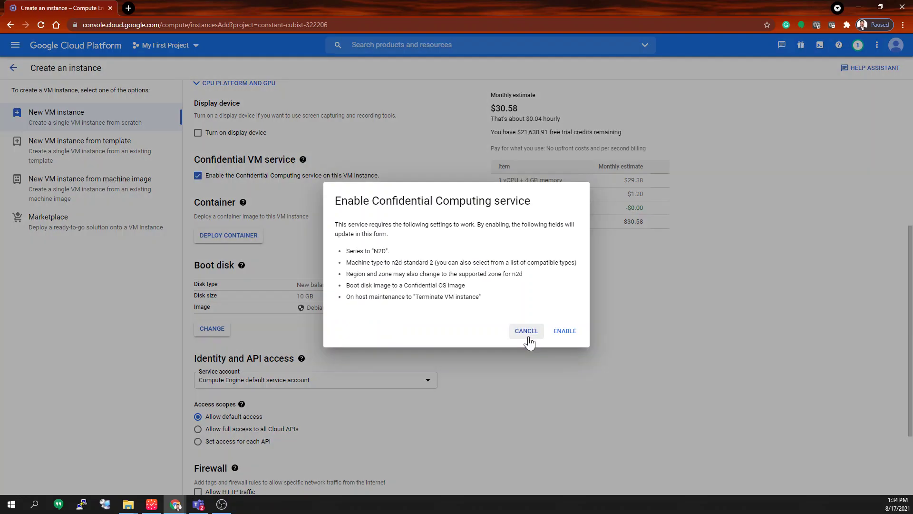
left_click(528, 332)
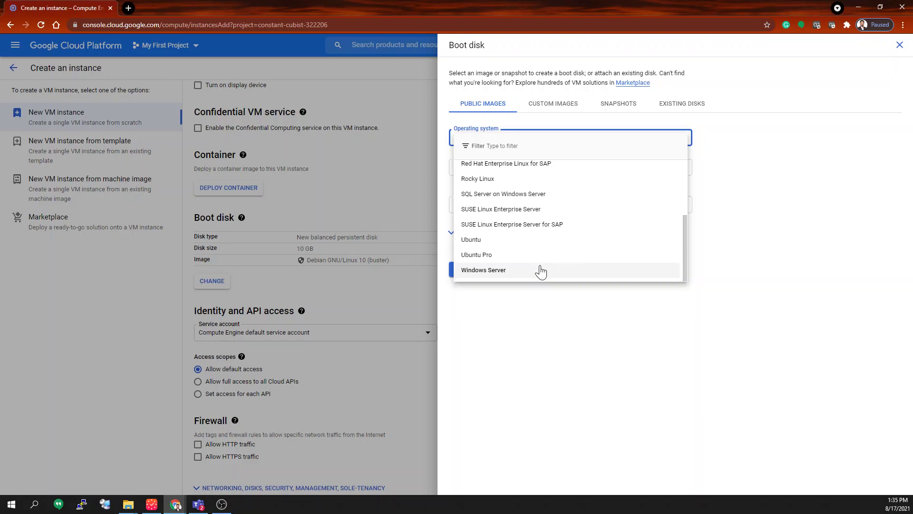
- Review the boot disk's operating systems, keep the Debian image, and allow HTTP and HTTPS traffic through the firewall
scroll(547, 253, "up", 2)
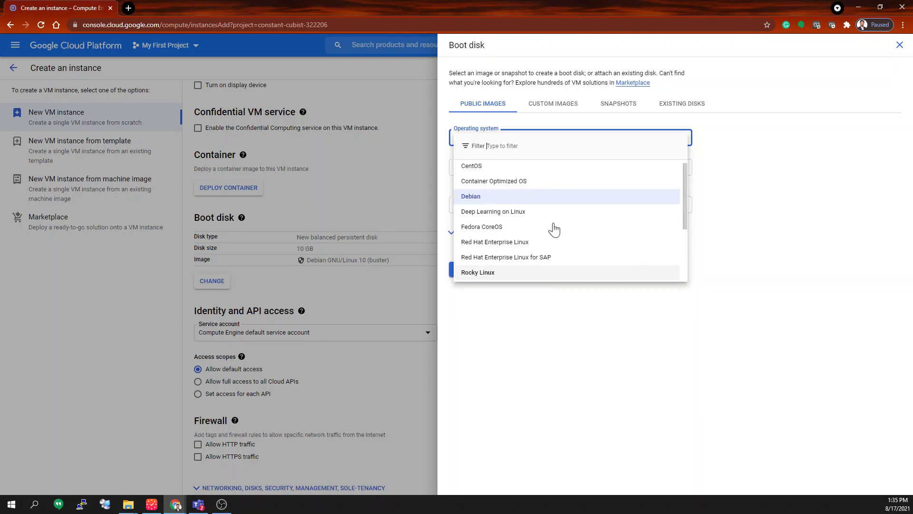
left_click(767, 263)
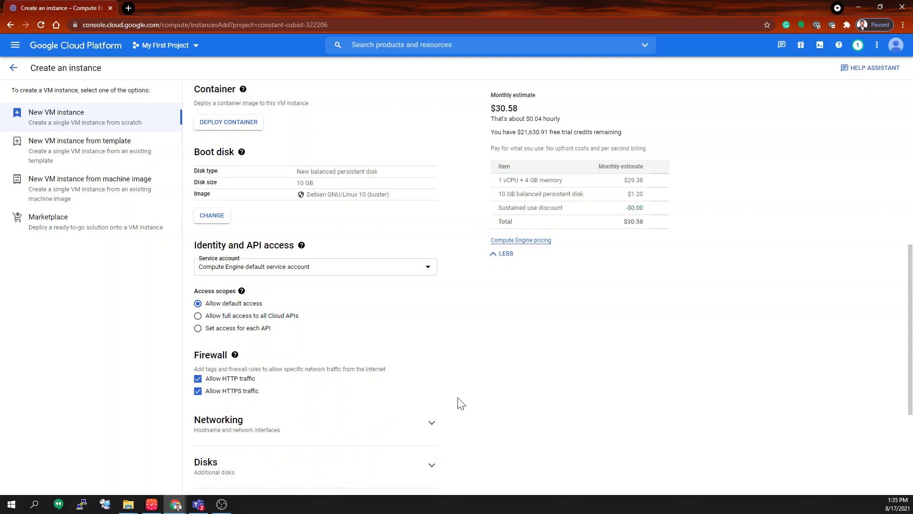
scroll(381, 247, "down", 4)
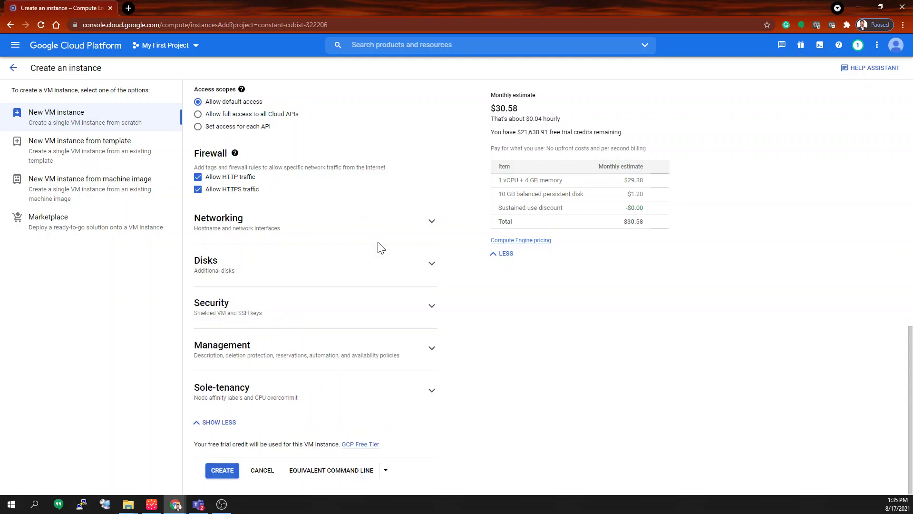
- Add the network tag name in the instance's networking settings and try the custom hostname test-vm-01
left_click(432, 222)
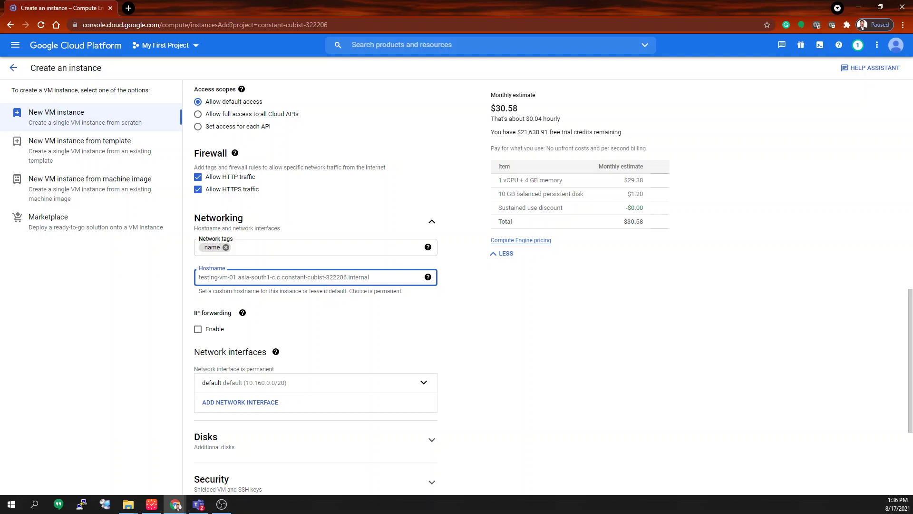
type("test-vm-01")
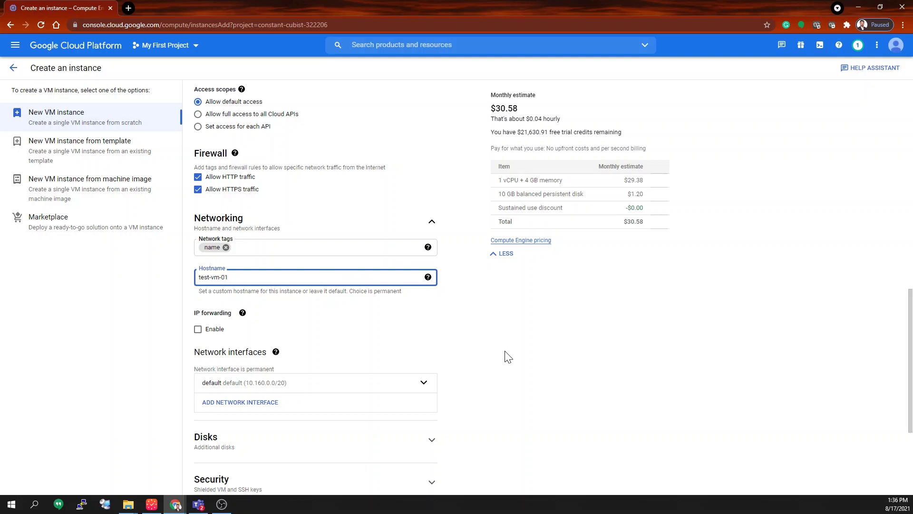
left_click(509, 356)
scroll(508, 357, "down", 2)
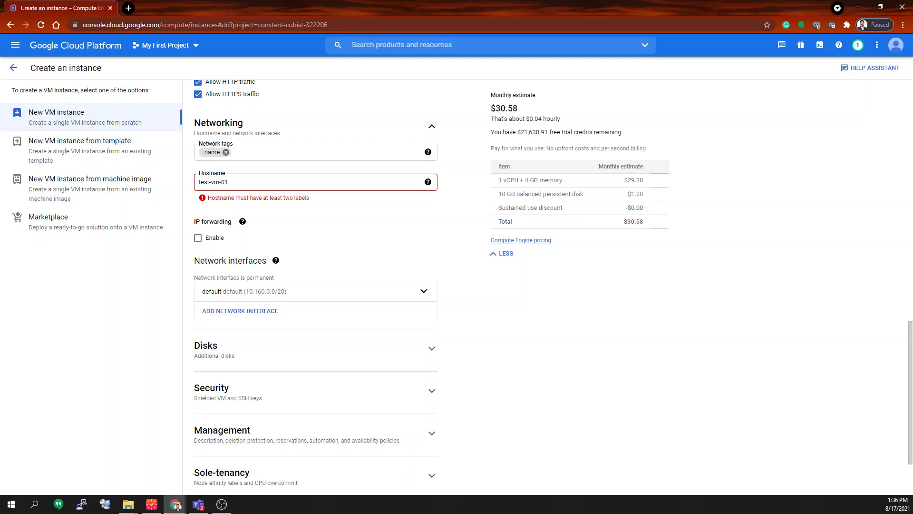
- Clear the custom hostname so the default applies, and add the network tag usecase
key("Return")
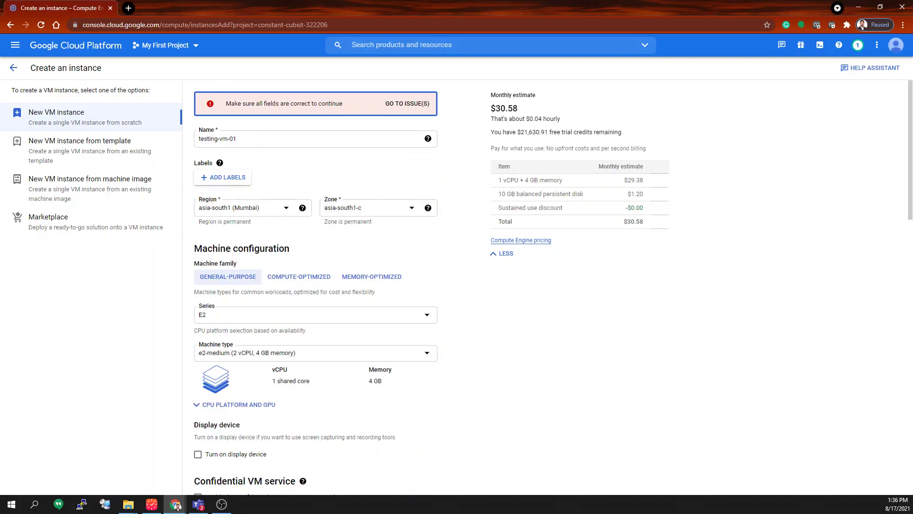
key("Return")
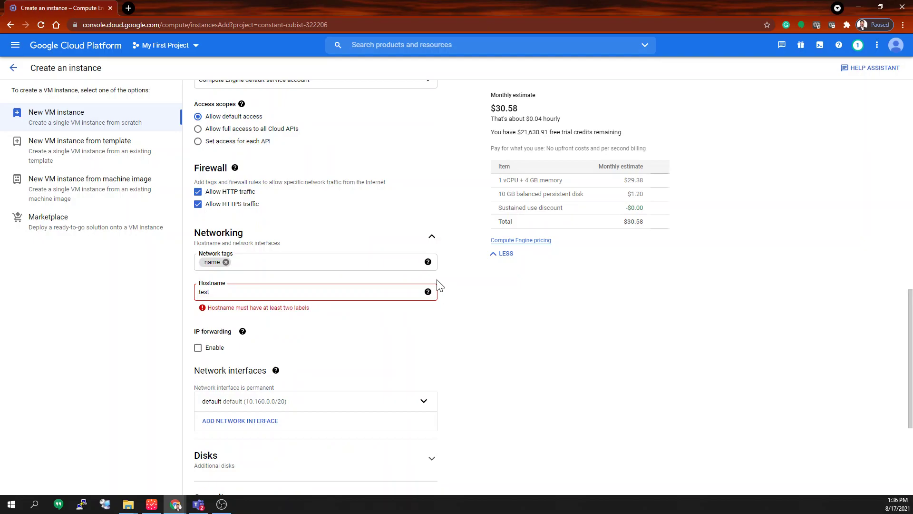
scroll(440, 285, "down", 2)
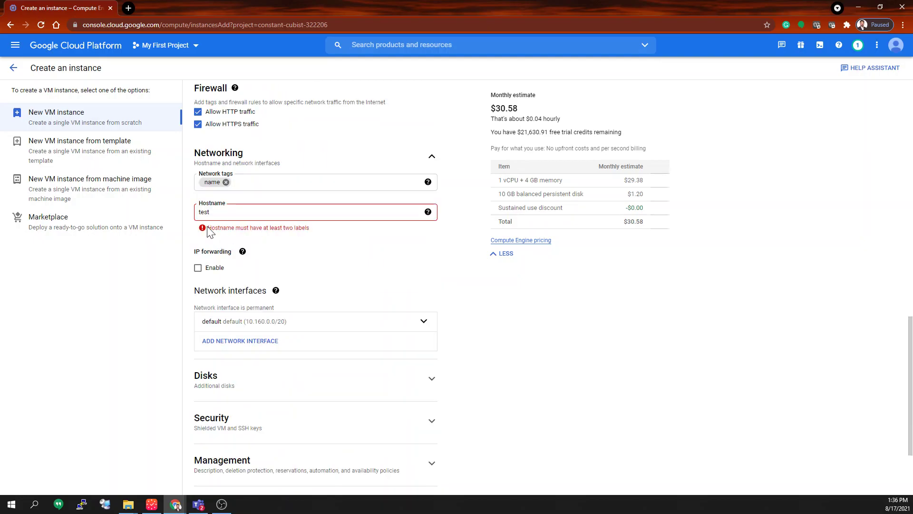
key("shift+Tab")
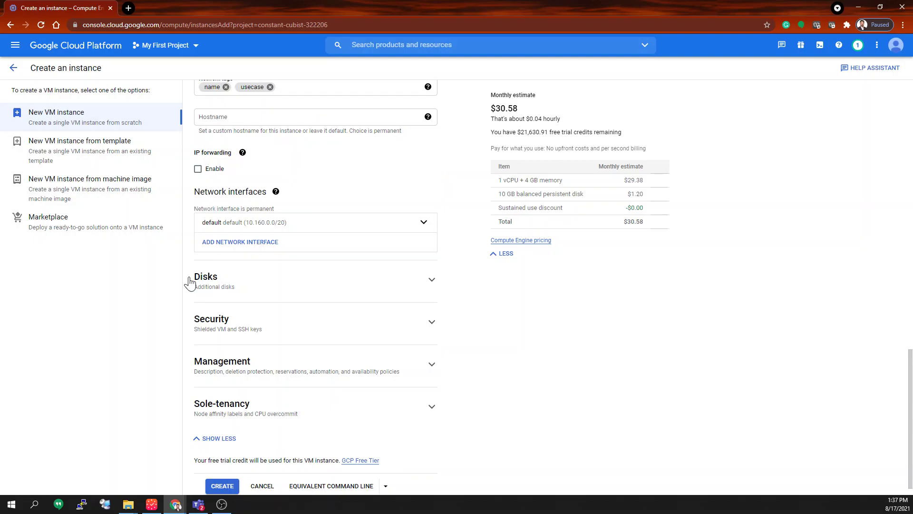
- Review the additional disk, security and management options, and enable deletion protection for the instance
left_click(192, 280)
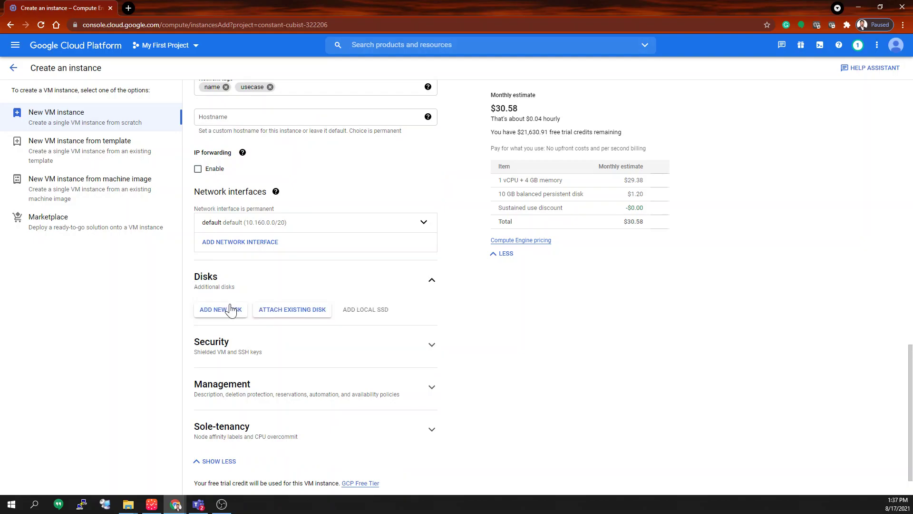
scroll(308, 354, "down", 1)
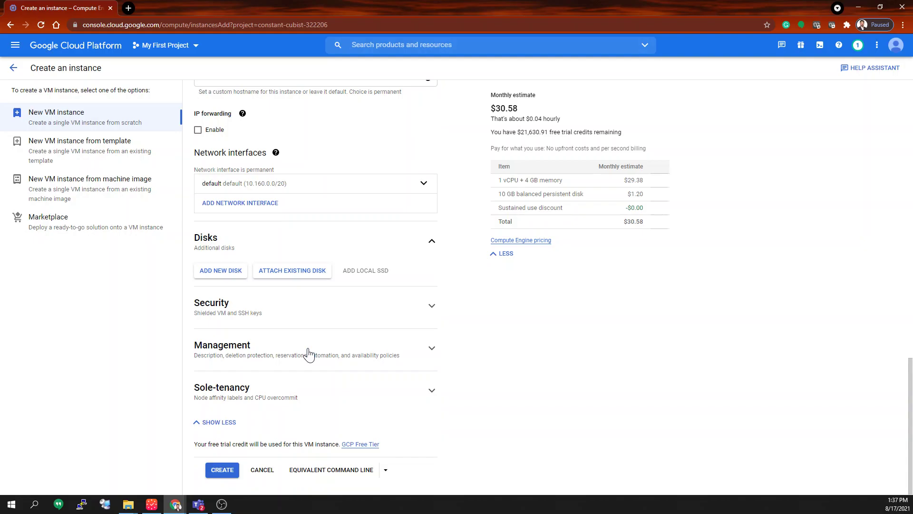
left_click(324, 314)
scroll(374, 368, "down", 2)
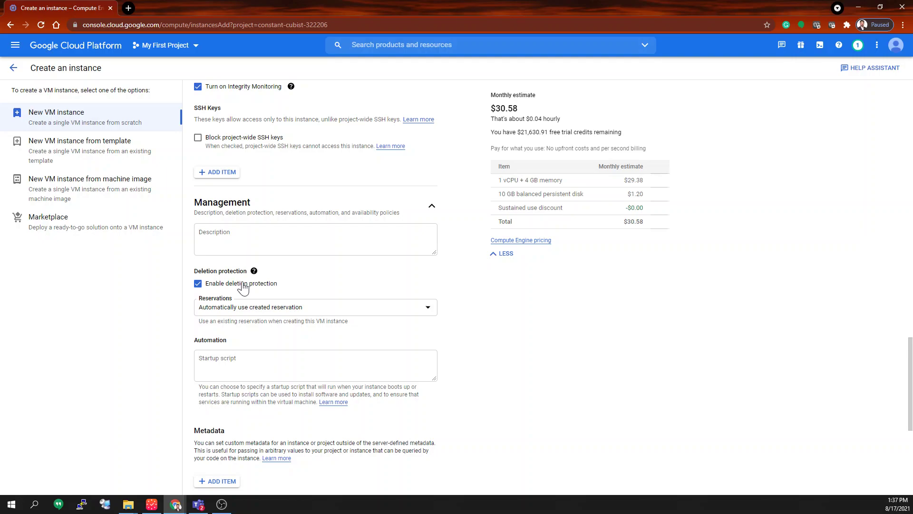
scroll(298, 277, "down", 3)
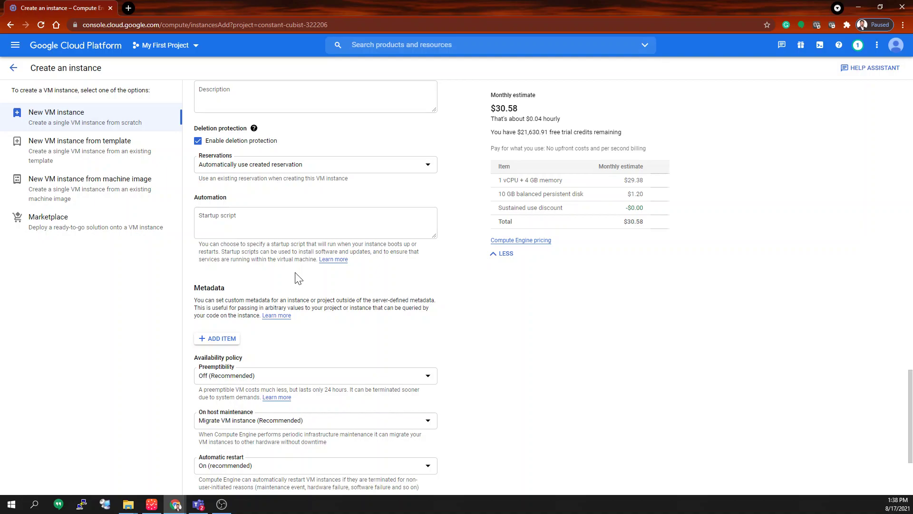
scroll(298, 277, "down", 3)
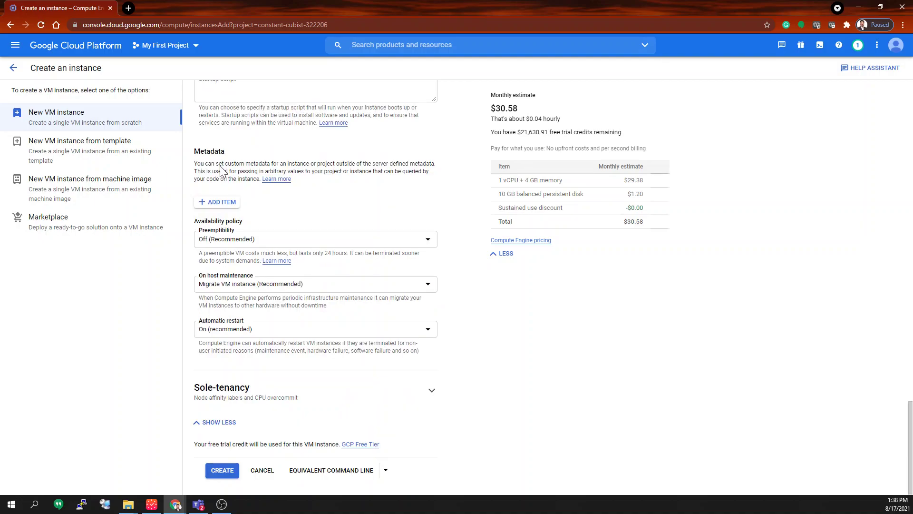
left_click_drag(194, 151, 310, 149)
left_click_drag(193, 387, 314, 388)
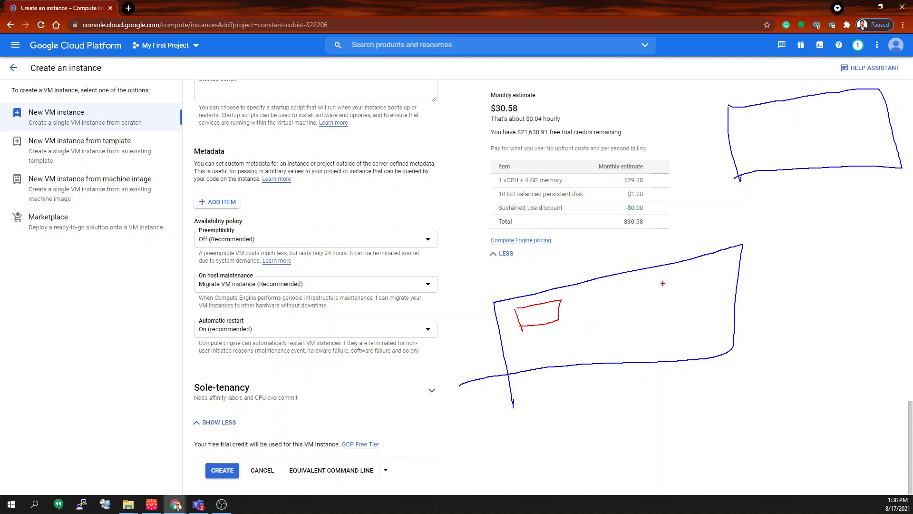
left_click_drag(600, 316, 612, 288)
left_click_drag(613, 288, 590, 315)
mouse_move(741, 143)
left_mouse_down()
mouse_move(760, 119)
mouse_move(757, 142)
left_mouse_up()
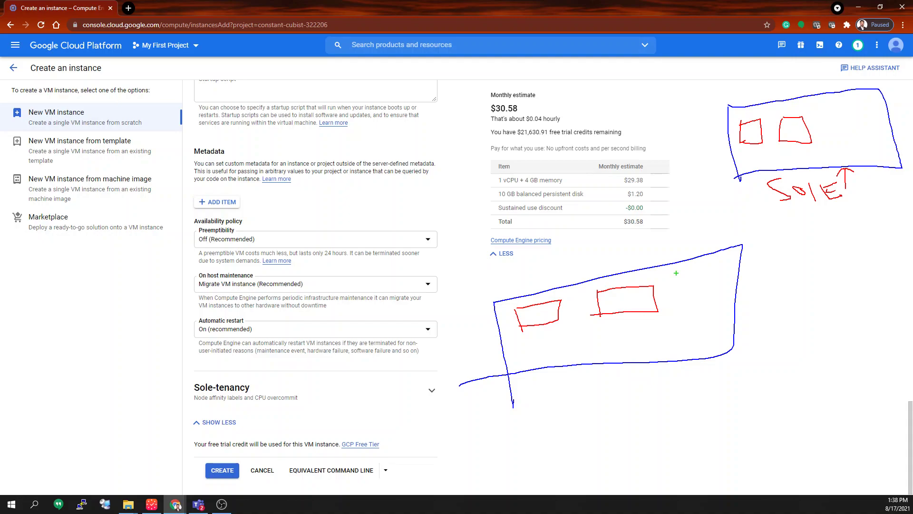
left_click_drag(676, 273, 700, 277)
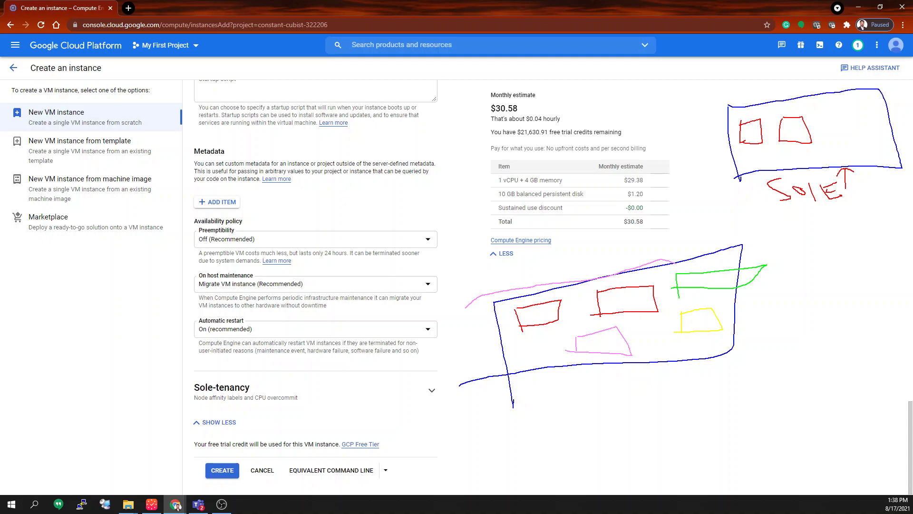
left_click_drag(465, 308, 636, 258)
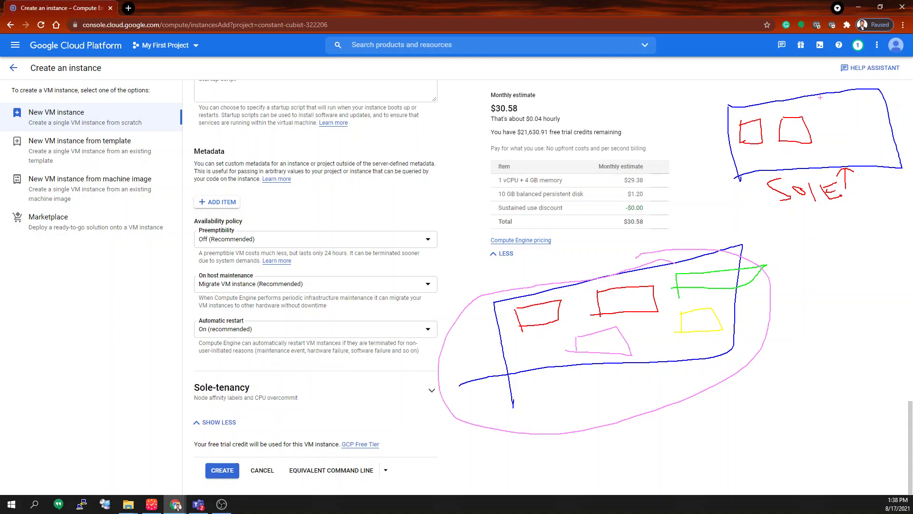
mouse_move(827, 87)
left_mouse_down()
mouse_move(693, 221)
mouse_move(873, 87)
left_mouse_up()
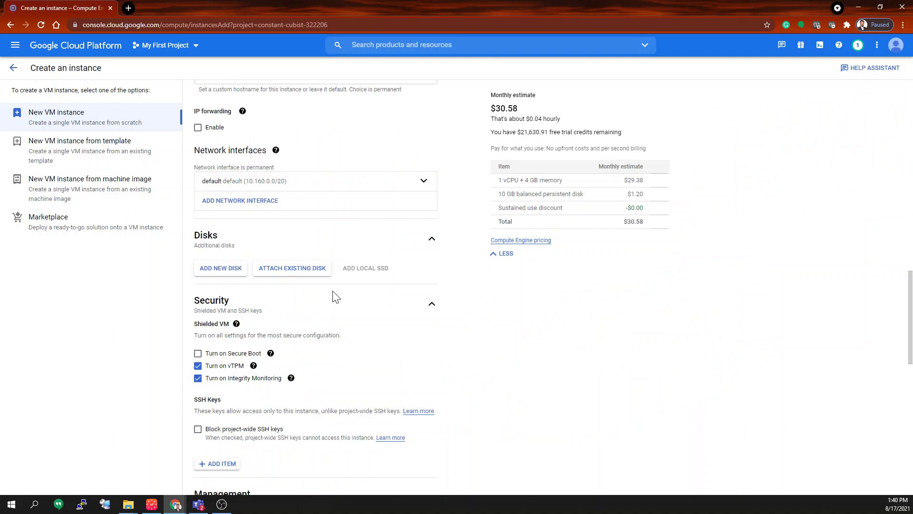
- Create the VM testing-vm-01 after rechecking its settings, and open the new instance's details
scroll(336, 297, "up", 18)
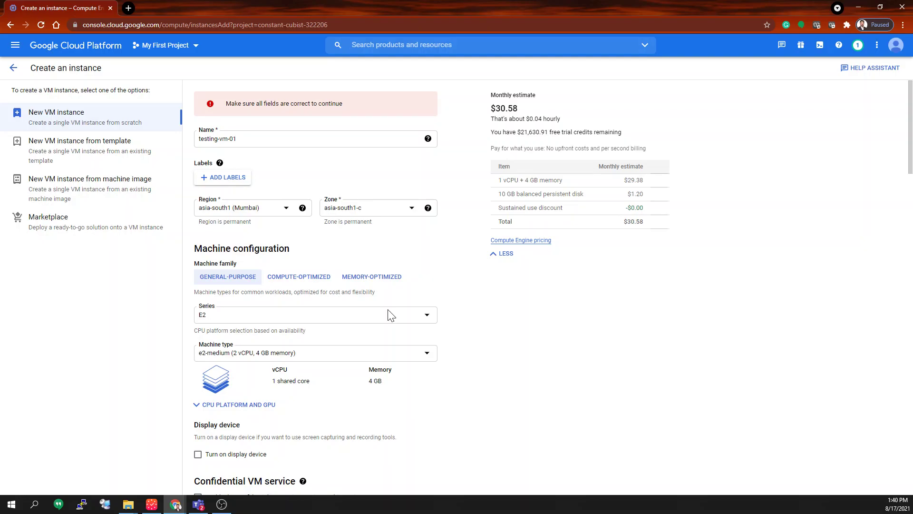
scroll(403, 337, "down", 2)
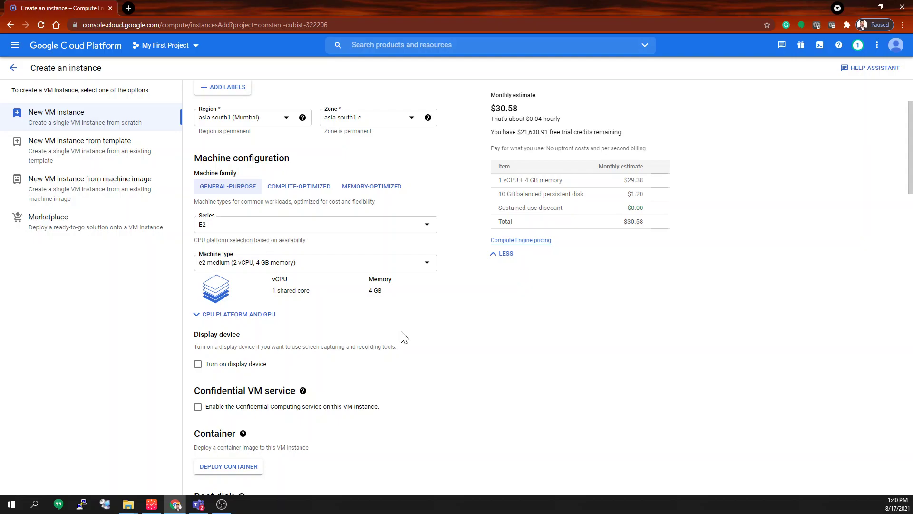
scroll(404, 337, "down", 15)
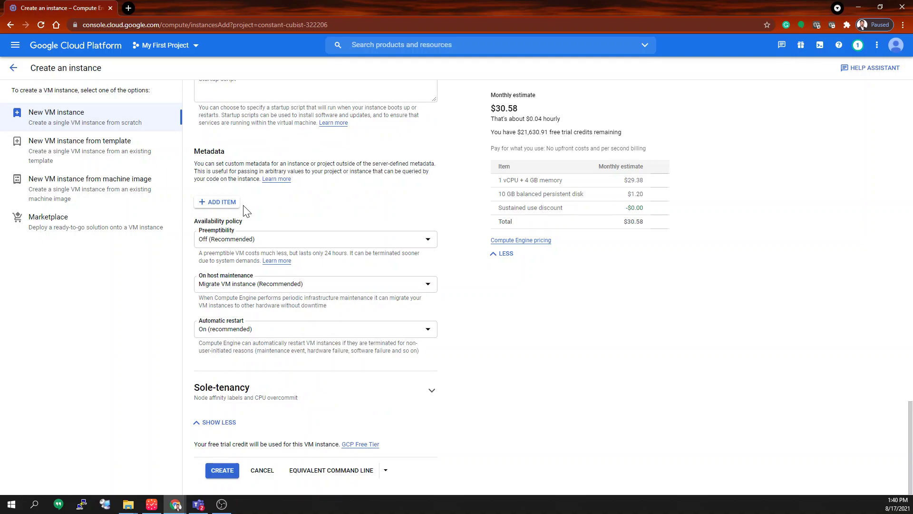
left_click(431, 393)
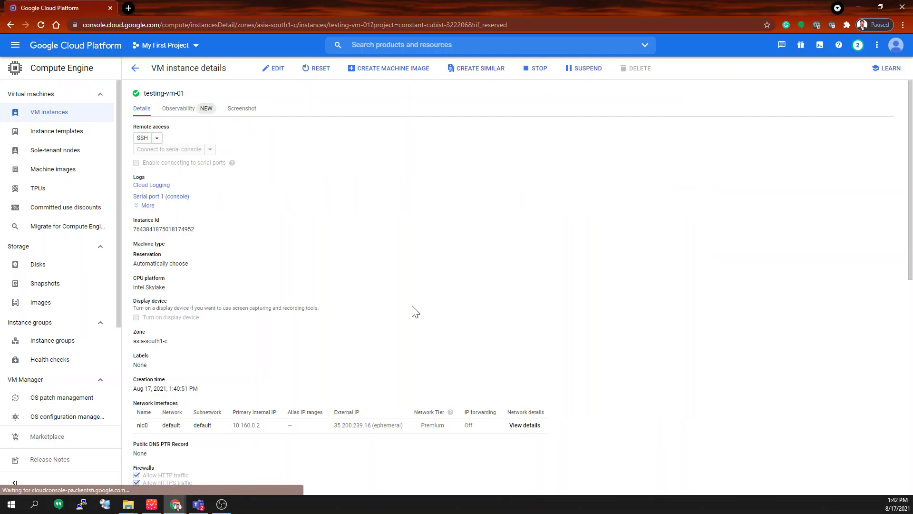
- Examine the instance's network interface, firewall and disk details, check its screenshot view, and return to the details
scroll(415, 312, "down", 3)
left_click_drag(136, 297, 633, 294)
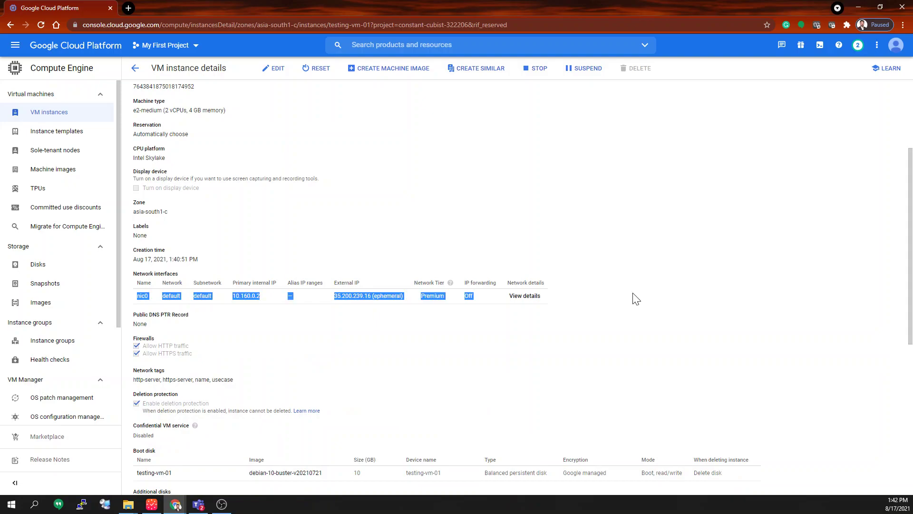
scroll(636, 299, "down", 6)
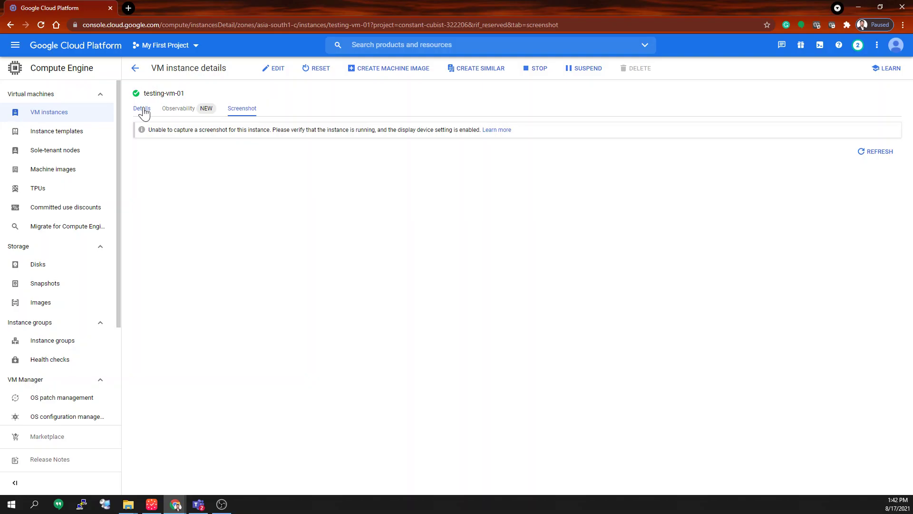
left_click(142, 109)
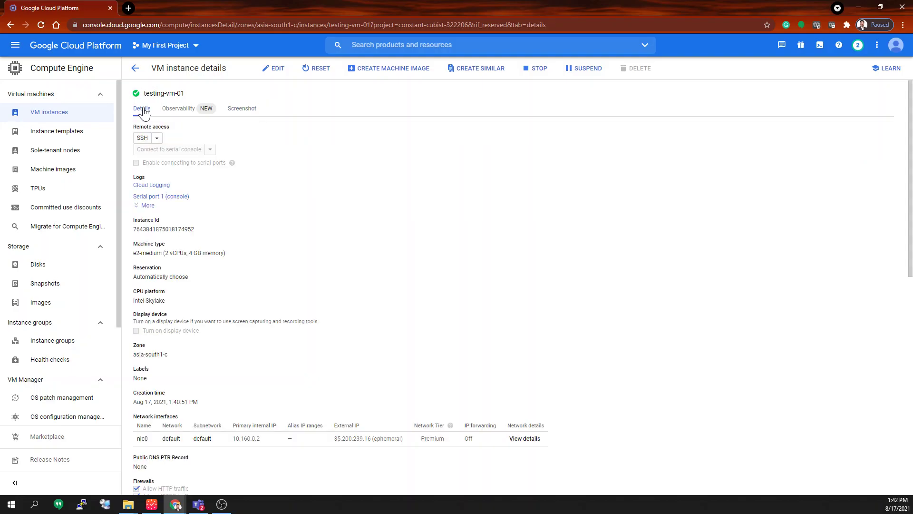